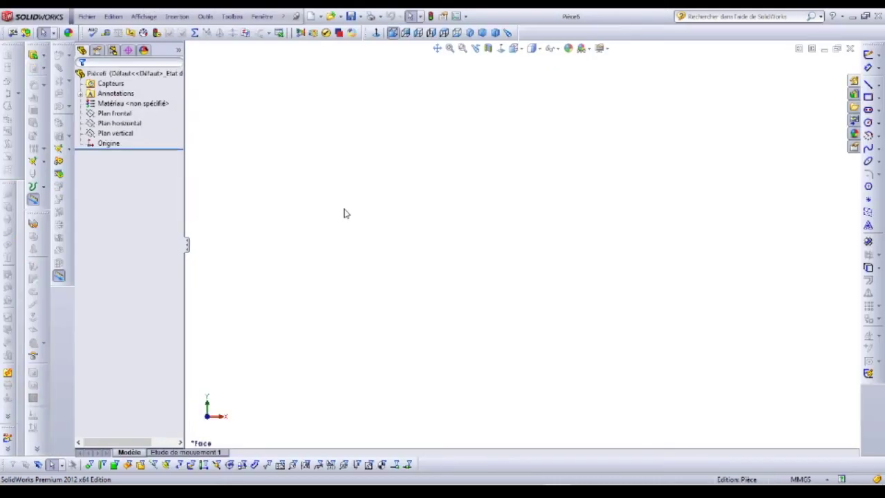
- Start a new sketch on the front plane (Plan frontal)
{"action": "left_click", "coordinate": [114, 113]}
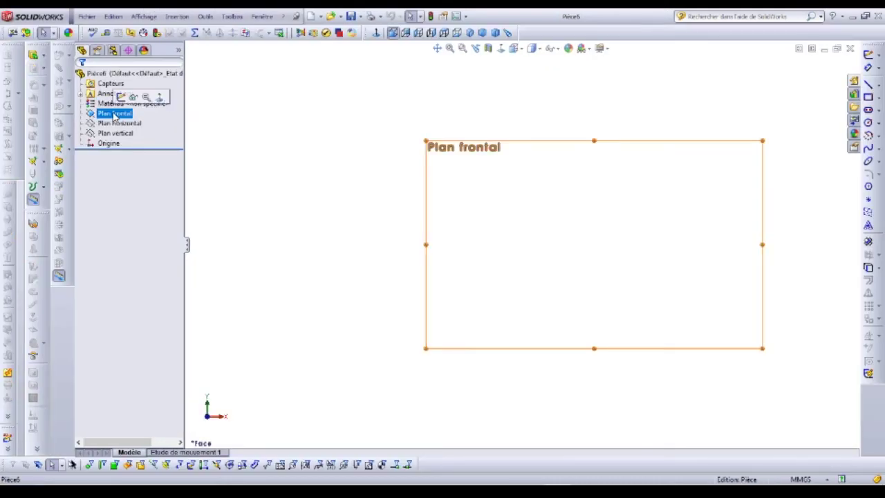
{"action": "left_click", "coordinate": [122, 98]}
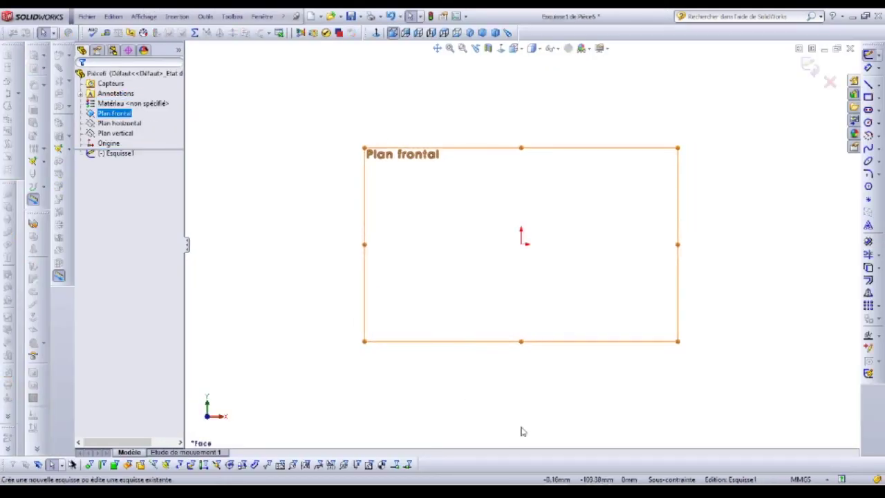
- Switch to the PDF drawings in Acrobat Reader and examine the assembly sheets and the base dimensions on CI 031 02 Prisme Rep1
{"action": "mouse_move", "coordinate": [585, 493]}
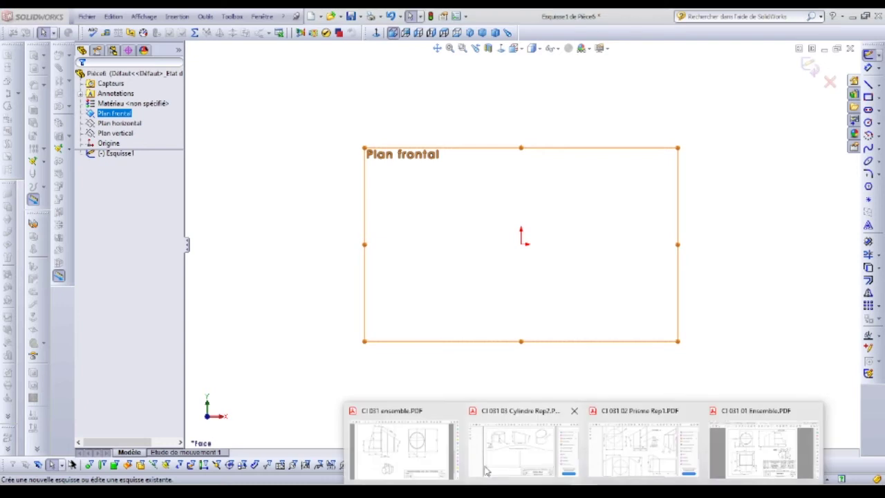
{"action": "left_click", "coordinate": [404, 461]}
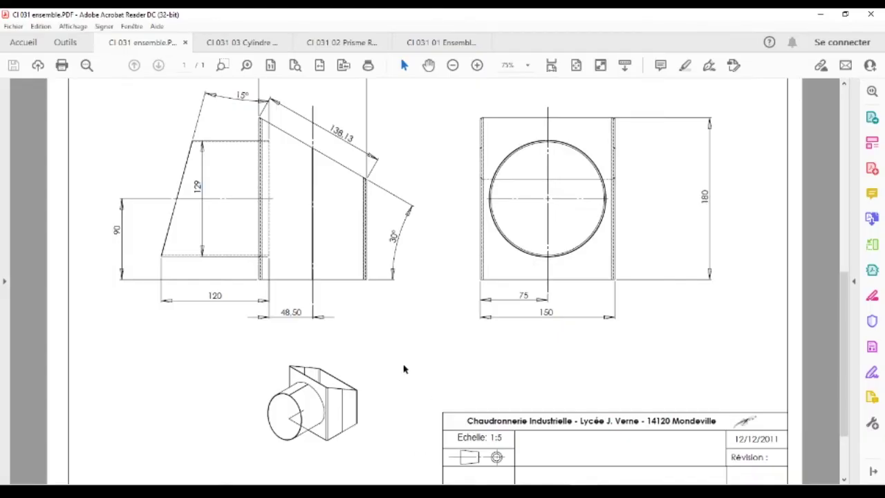
{"action": "left_click", "coordinate": [413, 44]}
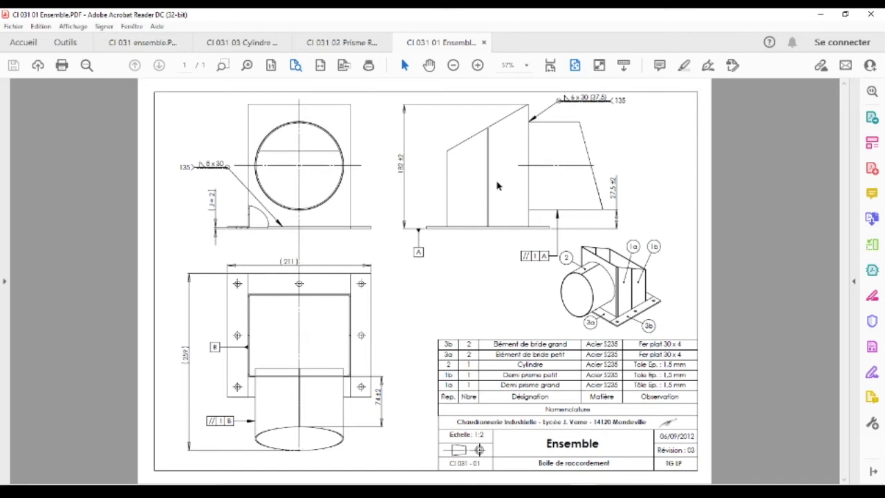
{"action": "left_click", "coordinate": [349, 42]}
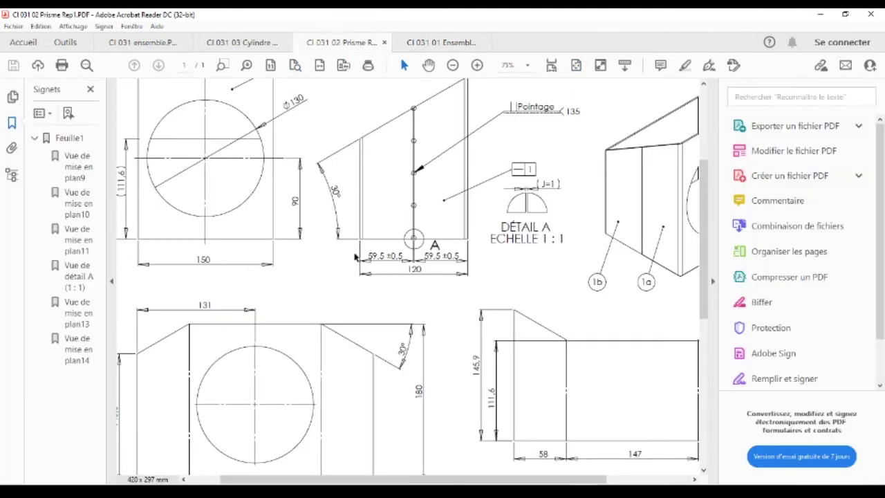
{"action": "key", "text": "ctrl+equal"}
{"action": "key", "text": "ctrl+equal"}
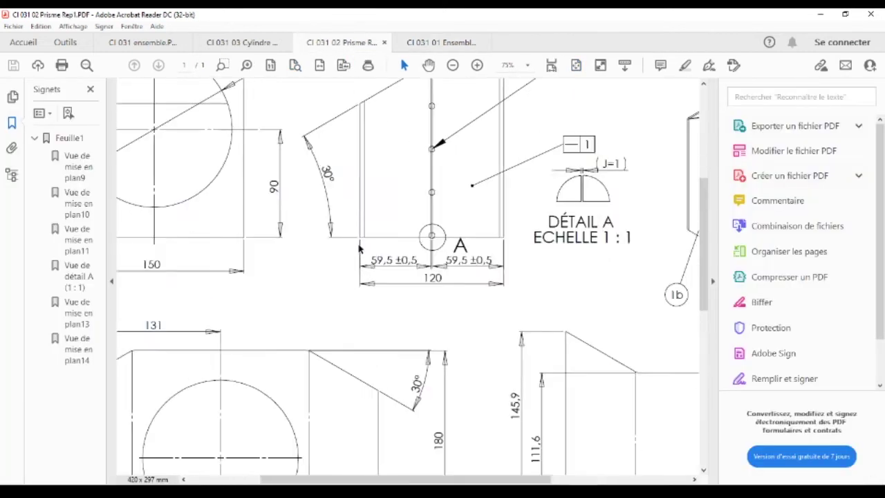
{"action": "key", "text": "ctrl+minus"}
{"action": "key", "text": "ctrl+minus"}
{"action": "key", "text": "ctrl+minus"}
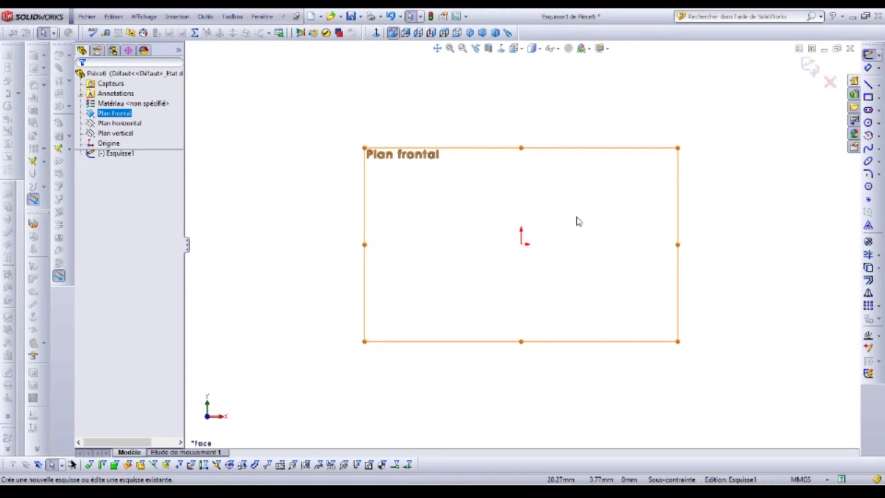
- Return to SolidWorks and sketch a centre rectangle about 164 mm wide and 87 mm high, centred on the origin
{"action": "left_click", "coordinate": [879, 98]}
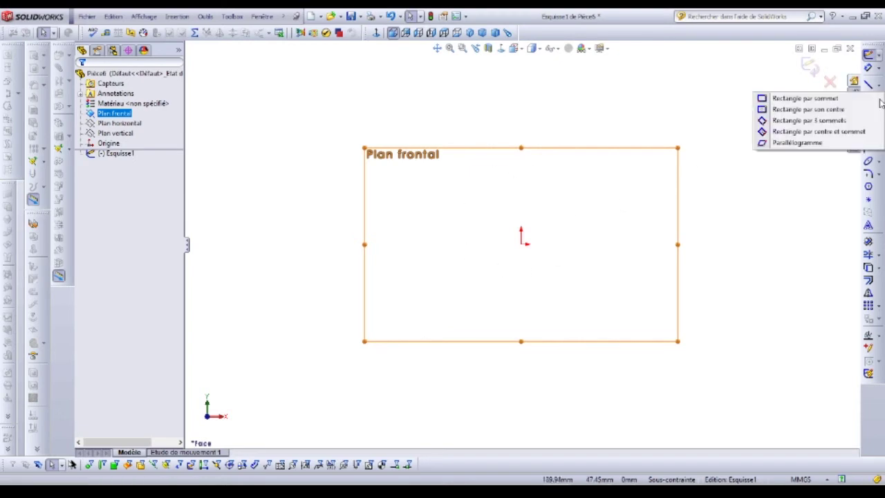
{"action": "left_click", "coordinate": [815, 110]}
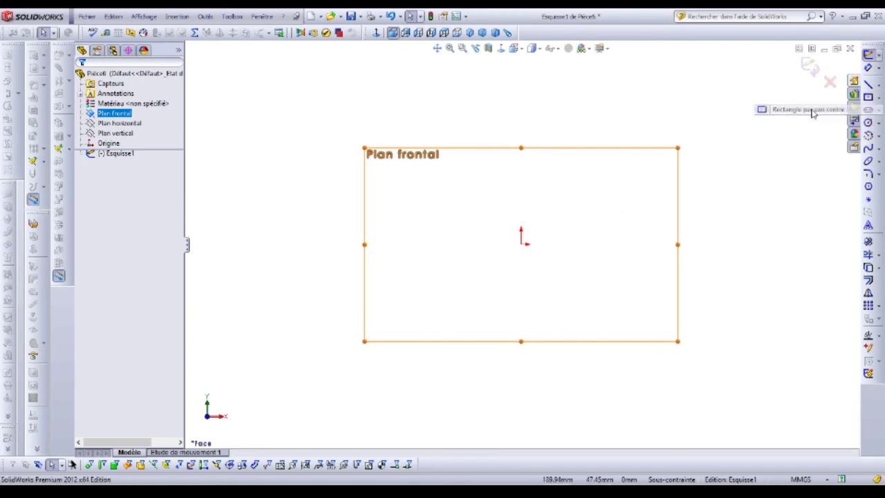
{"action": "left_click", "coordinate": [522, 245]}
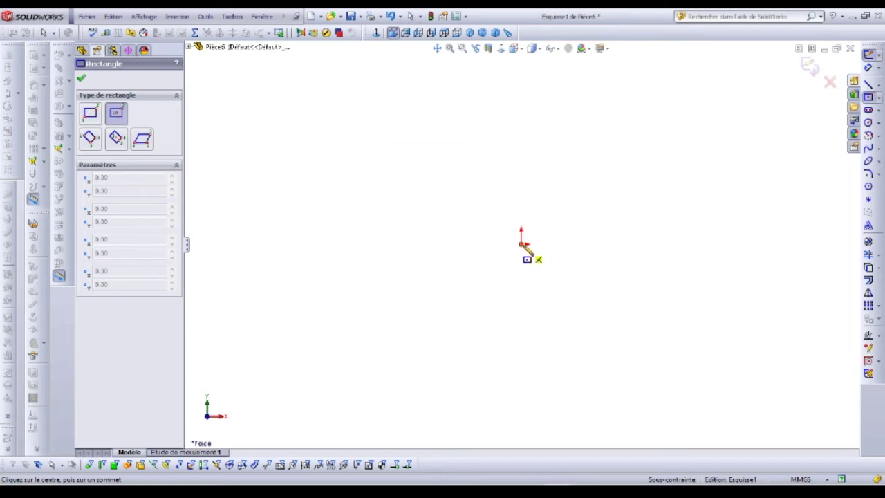
{"action": "left_click", "coordinate": [665, 169]}
- Dimension the rectangle to 150 mm wide and 120 mm high
{"action": "left_click", "coordinate": [869, 68]}
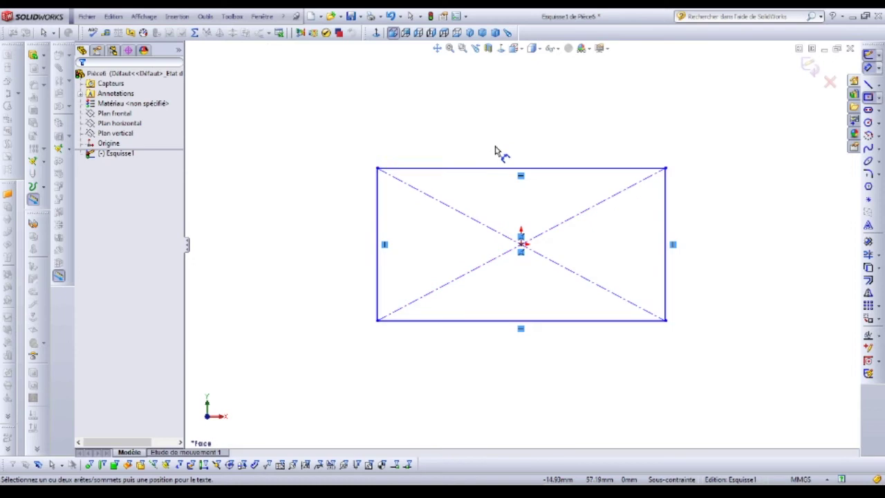
{"action": "left_click", "coordinate": [502, 169]}
{"action": "left_click", "coordinate": [503, 154]}
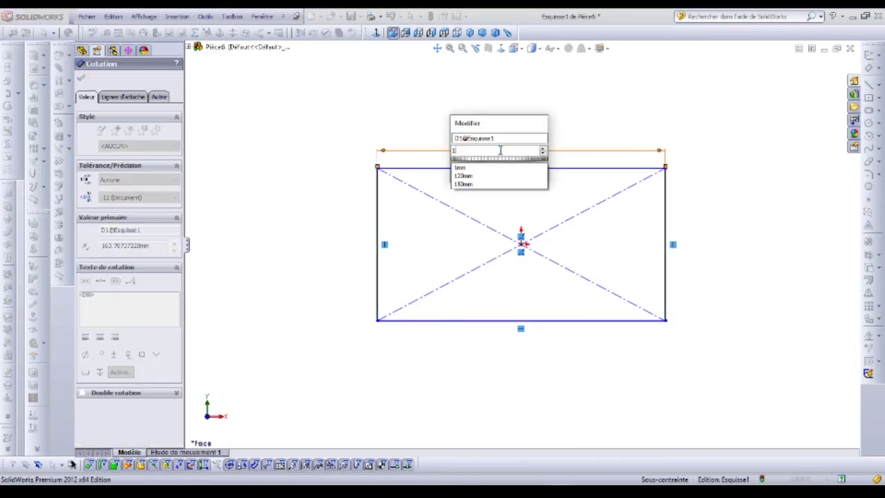
{"action": "type", "text": "150"}
{"action": "key", "text": "Return"}
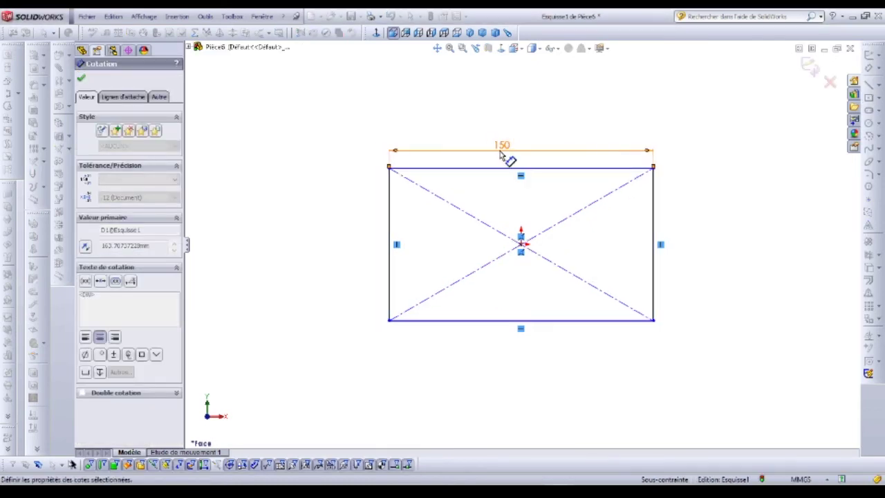
{"action": "left_click", "coordinate": [387, 230]}
{"action": "left_click", "coordinate": [353, 236]}
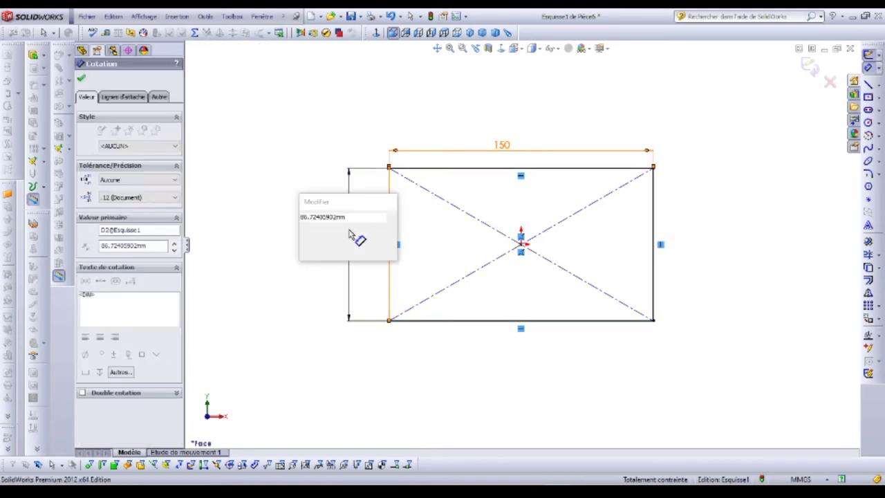
{"action": "type", "text": "120"}
{"action": "key", "text": "Return"}
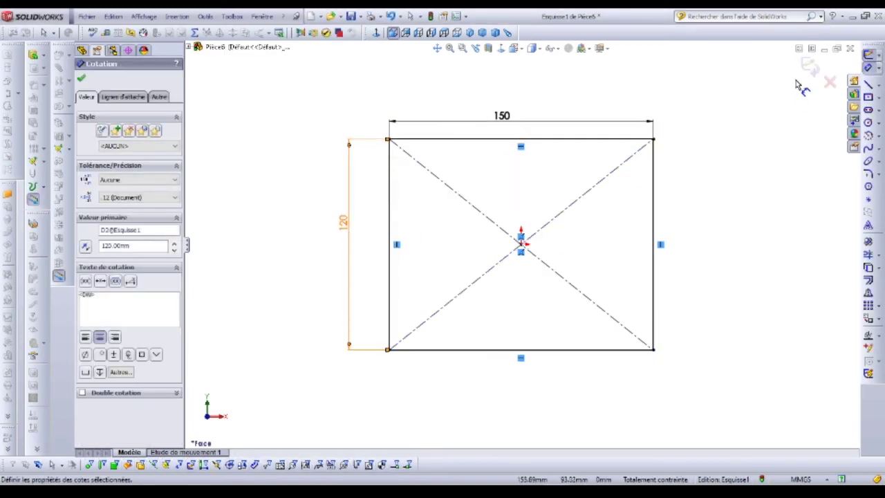
- Draw a horizontal construction line about 109 mm long from the origin to beyond the rectangle's right edge
{"action": "scroll", "coordinate": [719, 177], "scroll_direction": "up", "scroll_amount": 2}
{"action": "scroll", "coordinate": [639, 159], "scroll_direction": "down", "scroll_amount": 3}
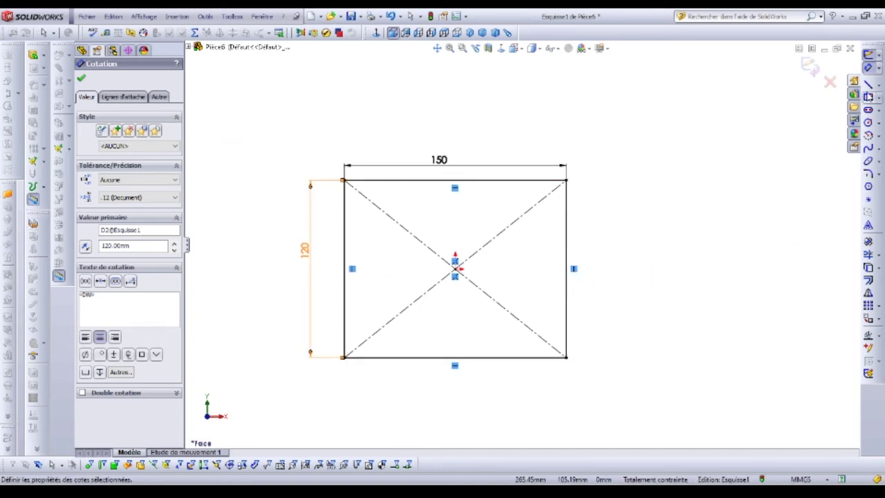
{"action": "left_click", "coordinate": [878, 84]}
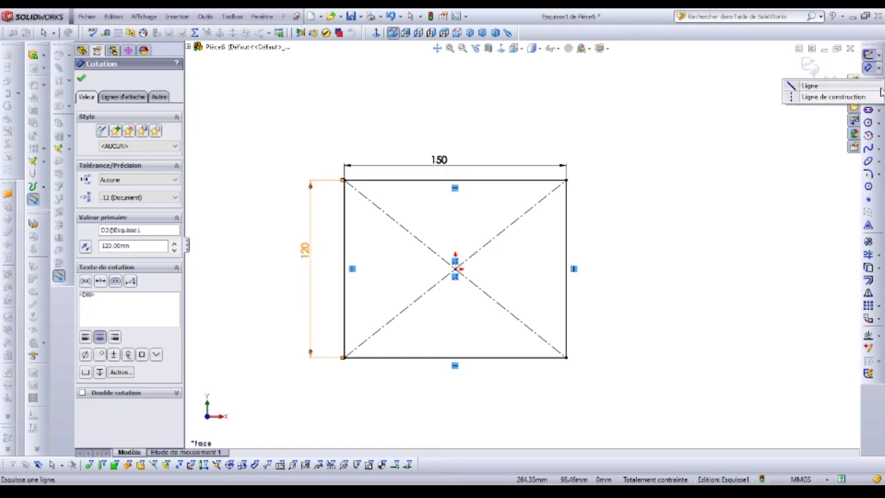
{"action": "left_click", "coordinate": [857, 94]}
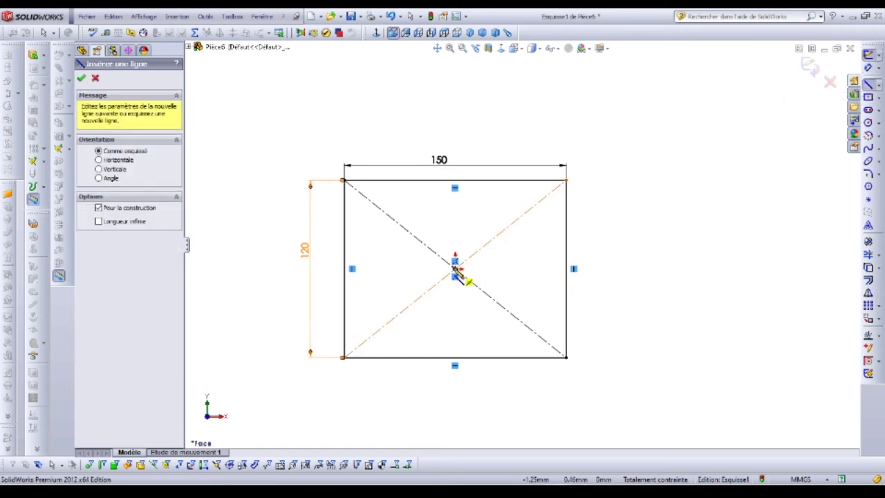
{"action": "left_click", "coordinate": [455, 268]}
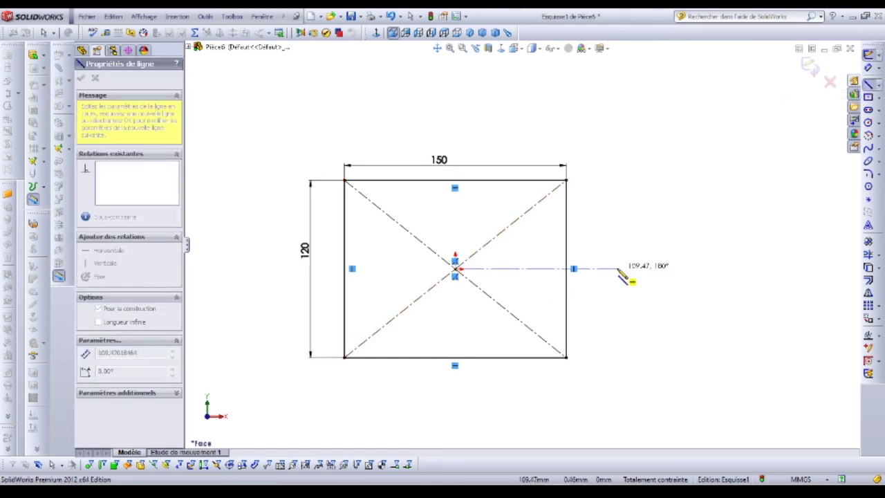
{"action": "left_click", "coordinate": [618, 270]}
{"action": "key", "text": "Escape"}
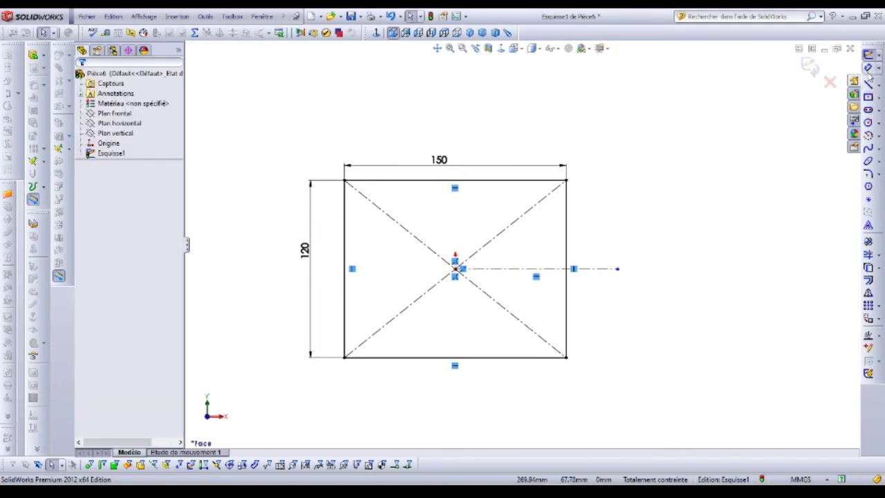
- Draw a horizontal construction line about 16 mm long across the rectangle's right edge, just above the centreline
{"action": "left_click", "coordinate": [878, 83]}
{"action": "left_click", "coordinate": [823, 96]}
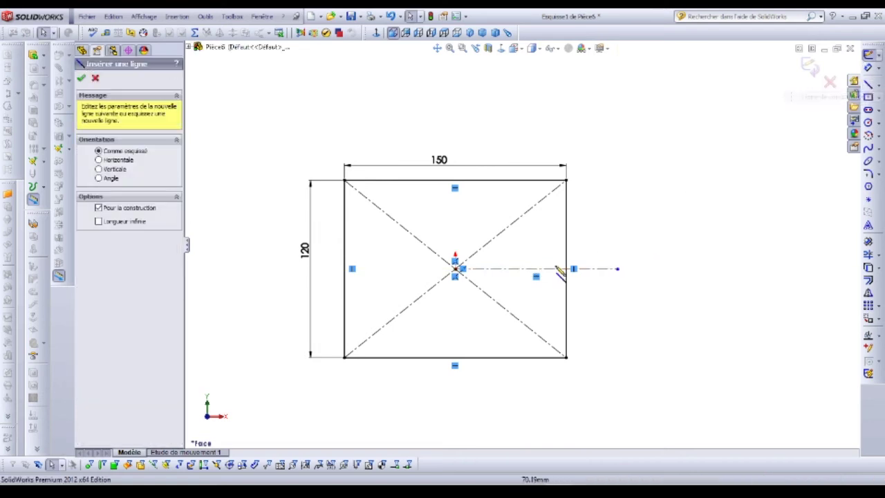
{"action": "scroll", "coordinate": [558, 271], "scroll_direction": "down", "scroll_amount": 5}
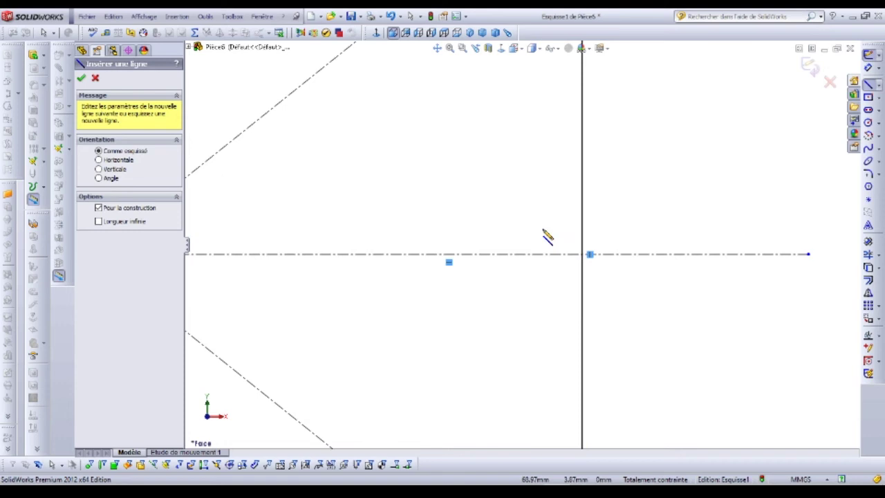
{"action": "left_click_drag", "start_coordinate": [543, 229], "coordinate": [648, 229]}
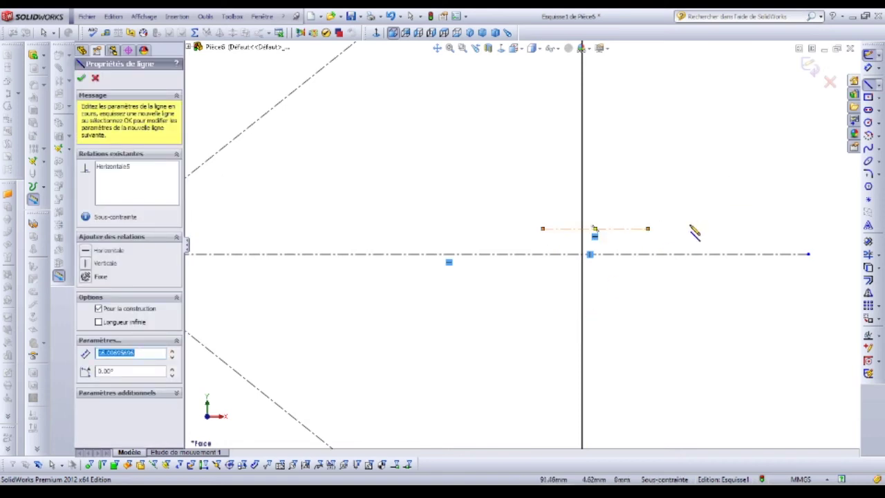
- Mirror the short construction line about the horizontal centreline, keeping the original
{"action": "scroll", "coordinate": [684, 173], "scroll_direction": "up", "scroll_amount": 4}
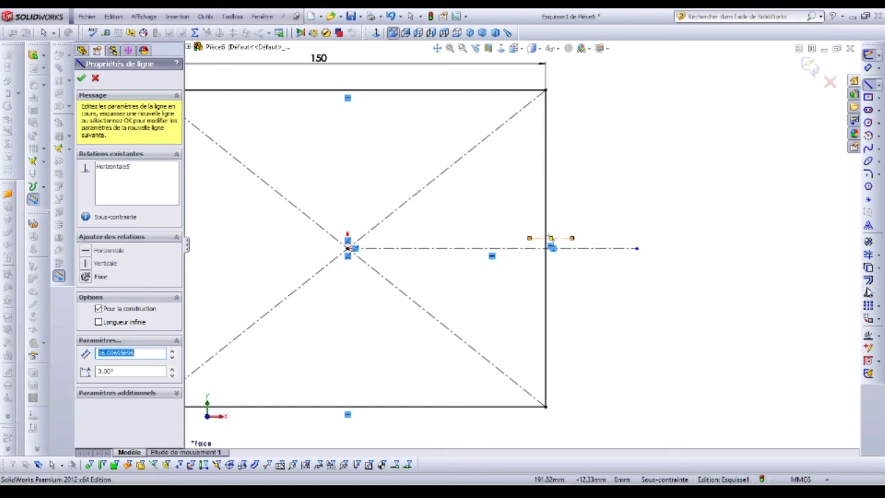
{"action": "left_click", "coordinate": [869, 293]}
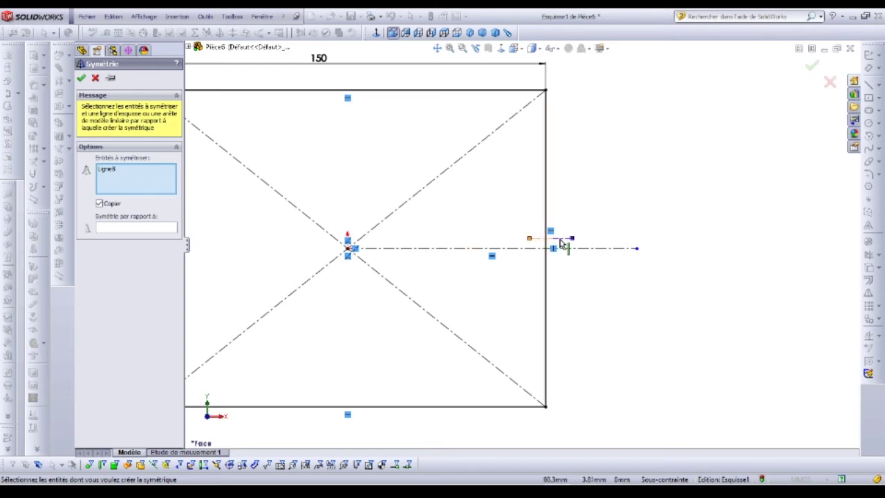
{"action": "left_click", "coordinate": [111, 229]}
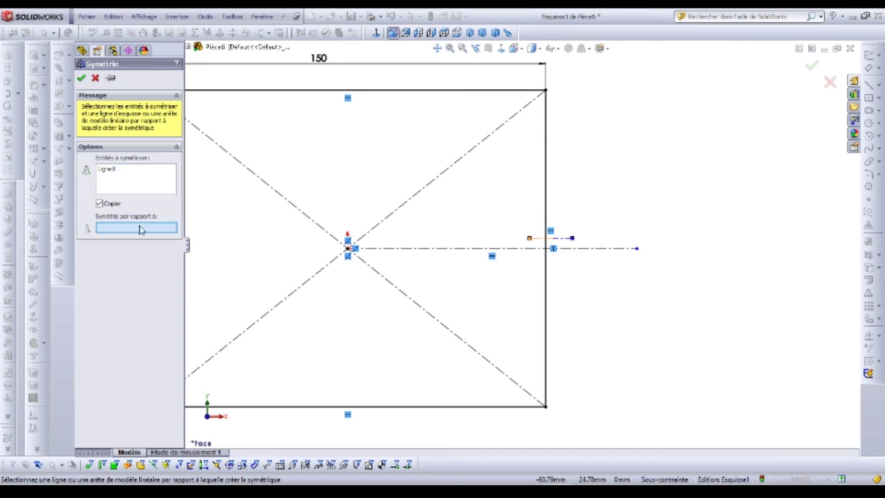
{"action": "left_click", "coordinate": [484, 248]}
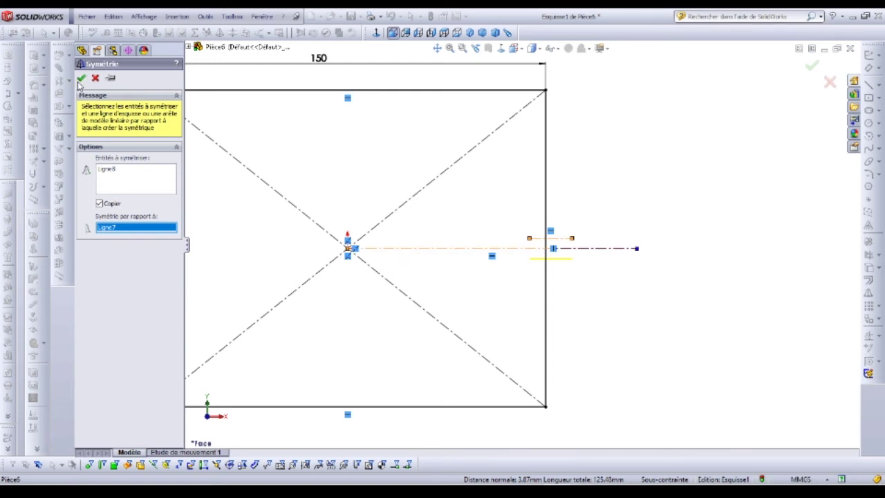
{"action": "left_click", "coordinate": [81, 79]}
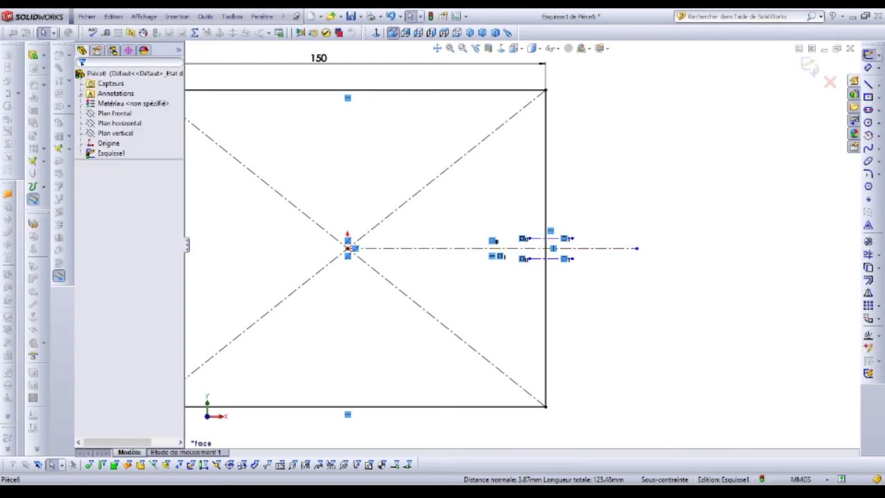
- Switch to the CI 031 02 Prisme Rep1 drawing in Acrobat Reader and examine the half-prism widths and the gap between them
{"action": "mouse_move", "coordinate": [527, 443]}
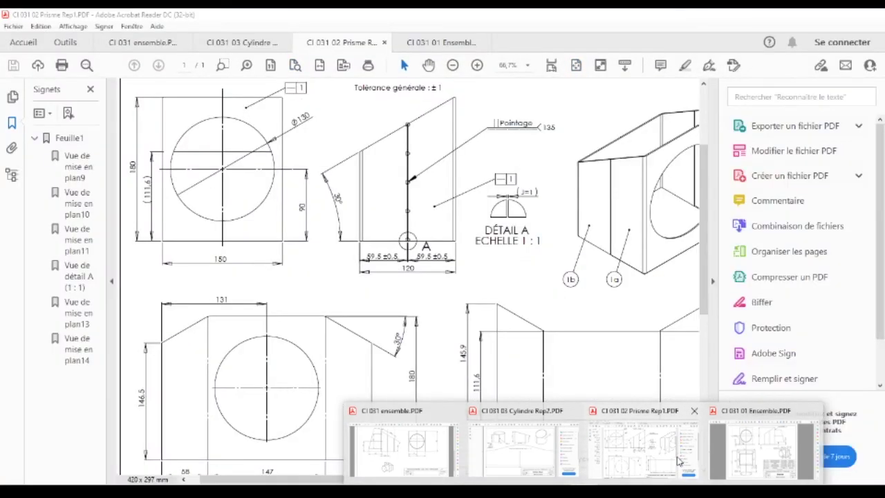
{"action": "left_click", "coordinate": [679, 461]}
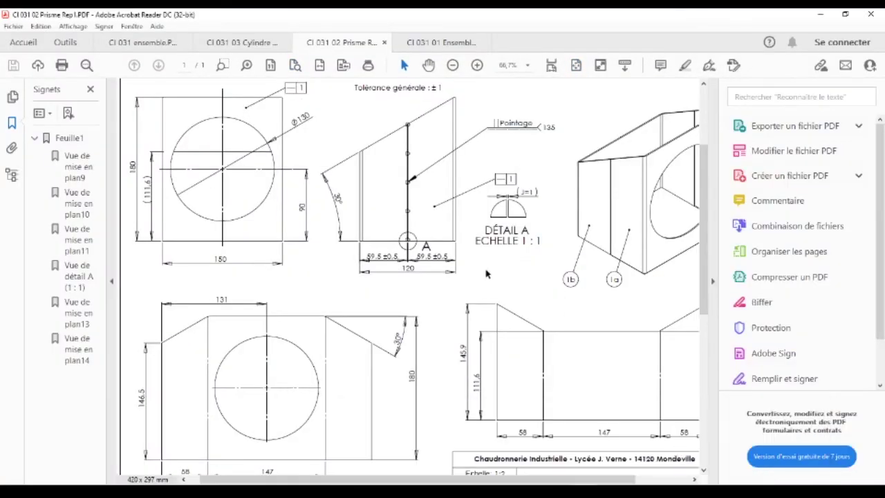
{"action": "scroll", "coordinate": [379, 231], "scroll_direction": "down", "scroll_amount": 1}
{"action": "scroll", "coordinate": [431, 258], "scroll_direction": "up", "scroll_amount": 6}
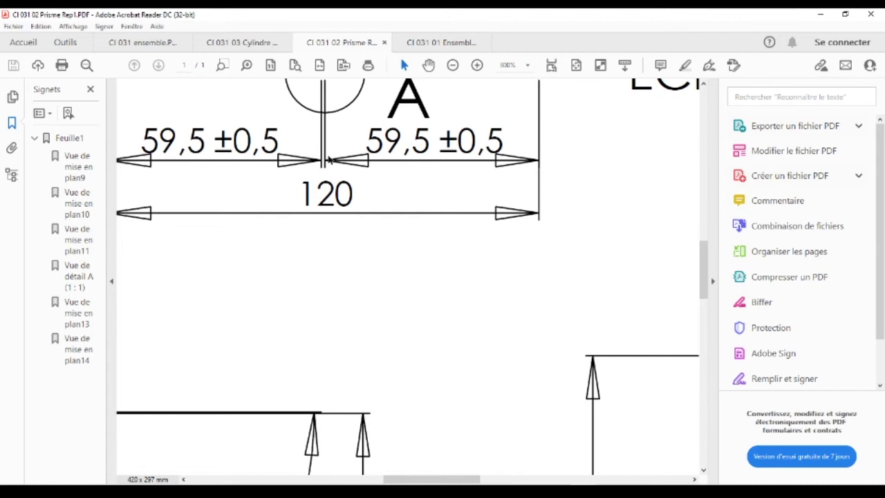
{"action": "scroll", "coordinate": [328, 159], "scroll_direction": "down", "scroll_amount": 1}
{"action": "scroll", "coordinate": [326, 159], "scroll_direction": "down", "scroll_amount": 5}
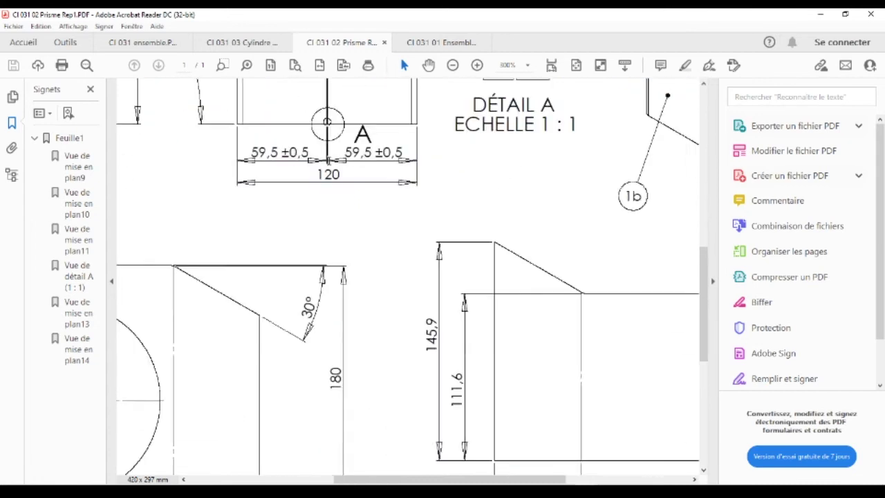
{"action": "scroll", "coordinate": [328, 159], "scroll_direction": "down", "scroll_amount": 1}
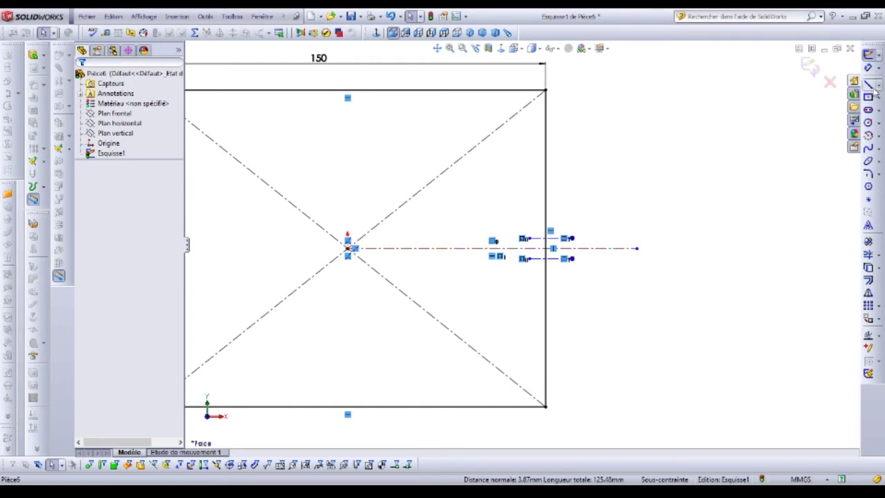
- Dimension the distance between the two short construction lines and set it to 1 mm
{"action": "left_click", "coordinate": [868, 67]}
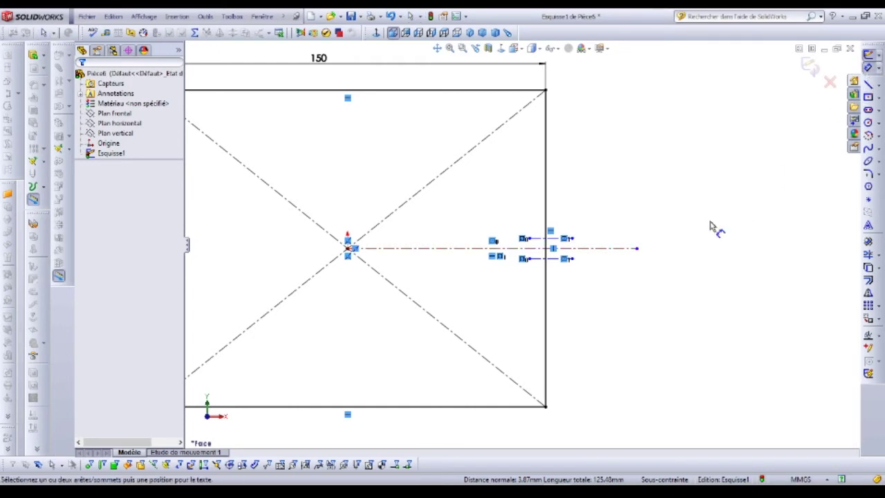
{"action": "left_click", "coordinate": [553, 251]}
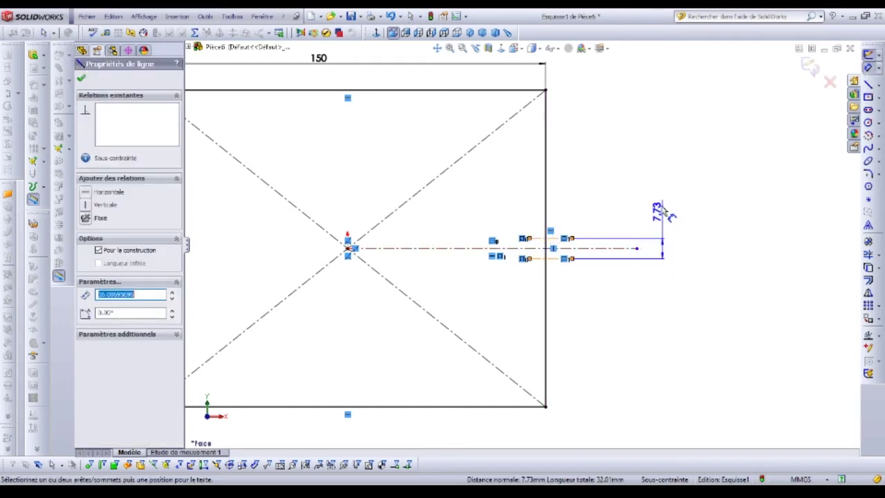
{"action": "left_click", "coordinate": [658, 193]}
{"action": "type", "text": "1"}
{"action": "key", "text": "Return"}
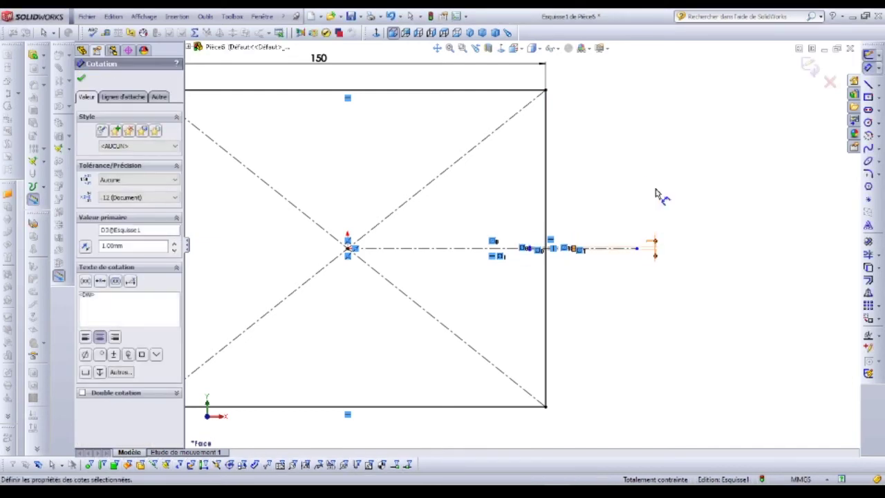
- Trim away the portion of the rectangle's right edge lying between the two short construction lines
{"action": "scroll", "coordinate": [546, 276], "scroll_direction": "up", "scroll_amount": 5}
{"action": "scroll", "coordinate": [543, 284], "scroll_direction": "up", "scroll_amount": 3}
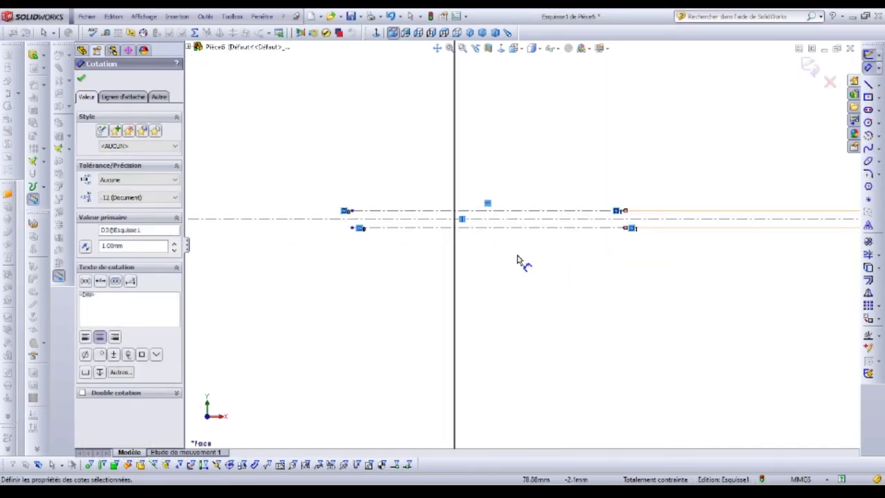
{"action": "scroll", "coordinate": [741, 293], "scroll_direction": "up", "scroll_amount": 2}
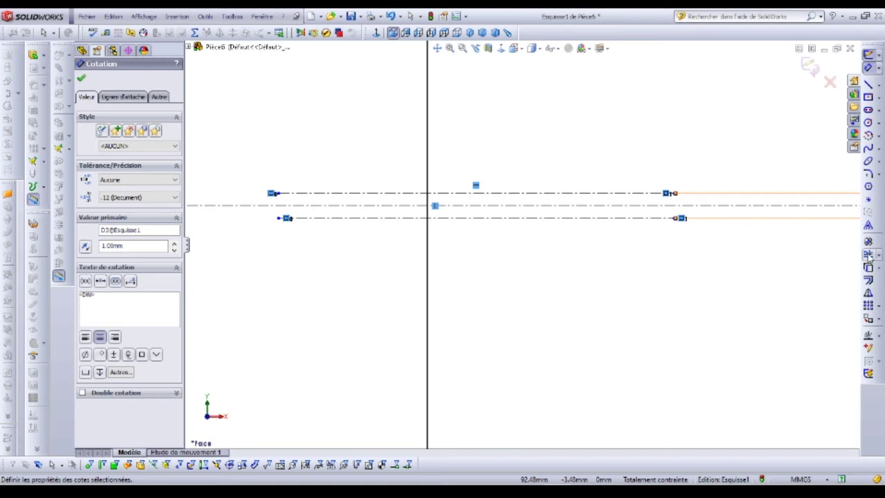
{"action": "left_click", "coordinate": [868, 255]}
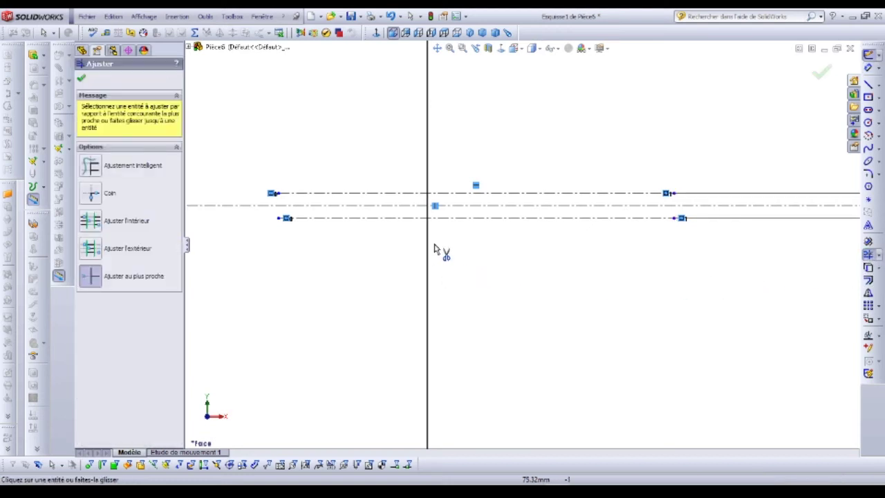
{"action": "scroll", "coordinate": [434, 211], "scroll_direction": "up", "scroll_amount": 4}
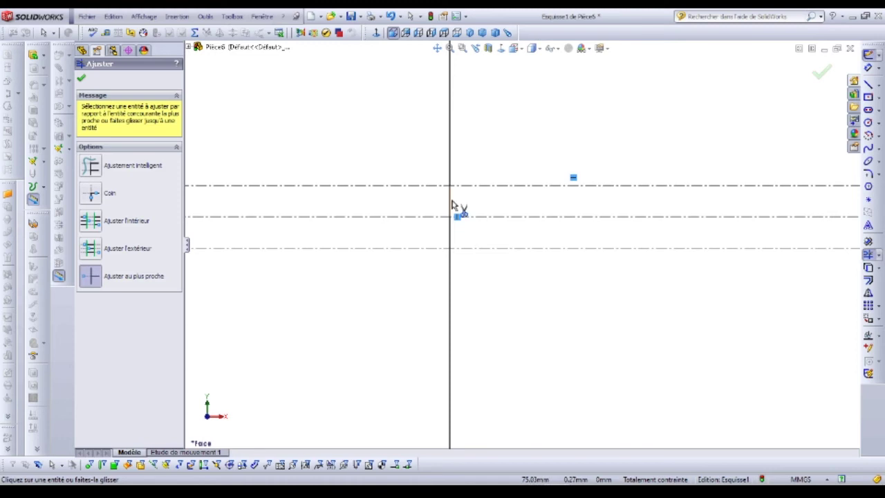
{"action": "left_click", "coordinate": [450, 207]}
{"action": "left_click", "coordinate": [450, 235]}
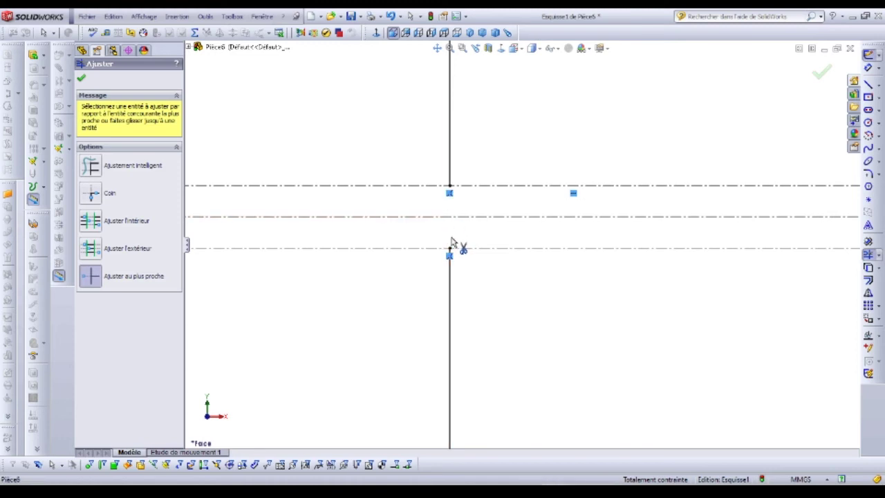
- Start a 1.5 mm base flange from the split rectangle sketch and reverse its thickness towards the inside of the profile
{"action": "scroll", "coordinate": [502, 246], "scroll_direction": "down", "scroll_amount": 5}
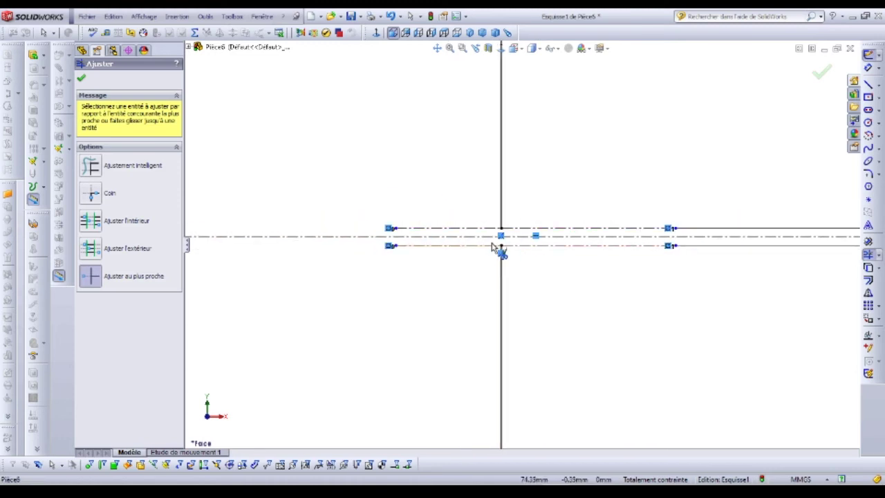
{"action": "scroll", "coordinate": [508, 247], "scroll_direction": "down", "scroll_amount": 4}
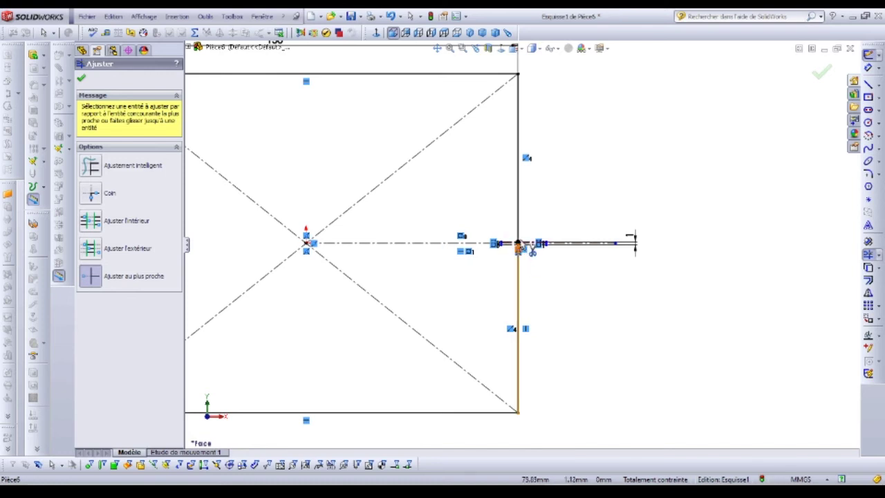
{"action": "scroll", "coordinate": [517, 242], "scroll_direction": "down", "scroll_amount": 3}
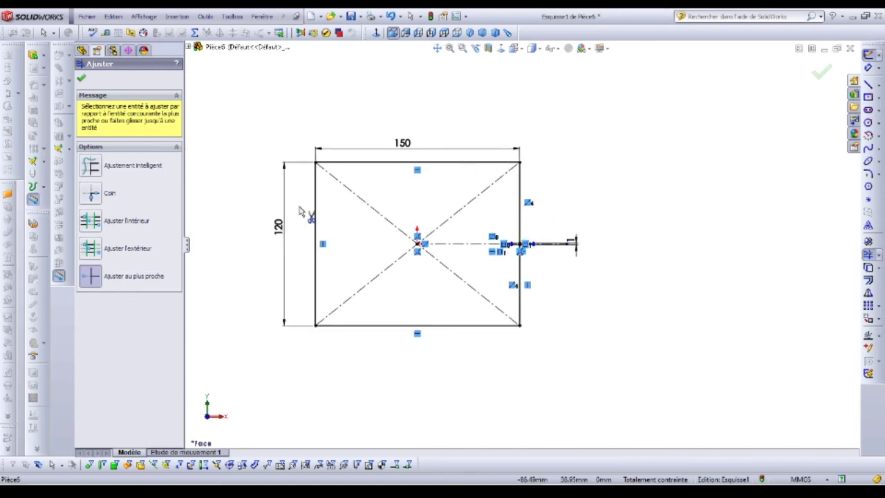
{"action": "left_click", "coordinate": [33, 226]}
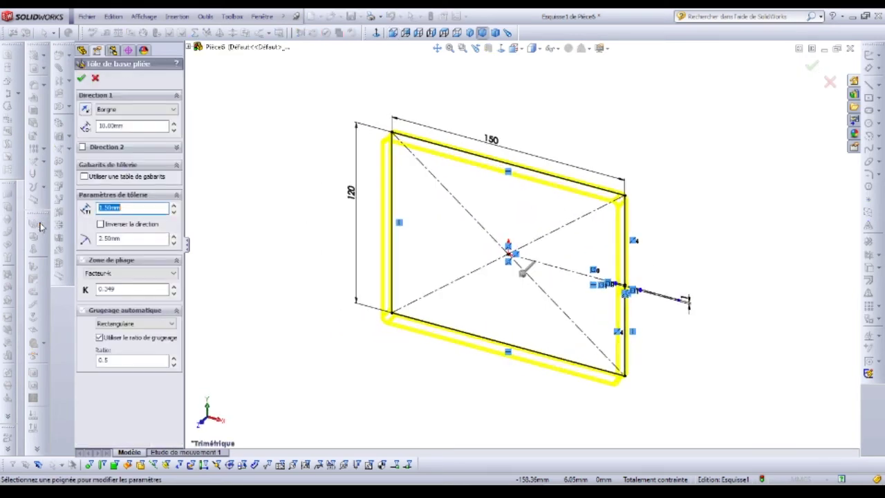
{"action": "left_click", "coordinate": [501, 51]}
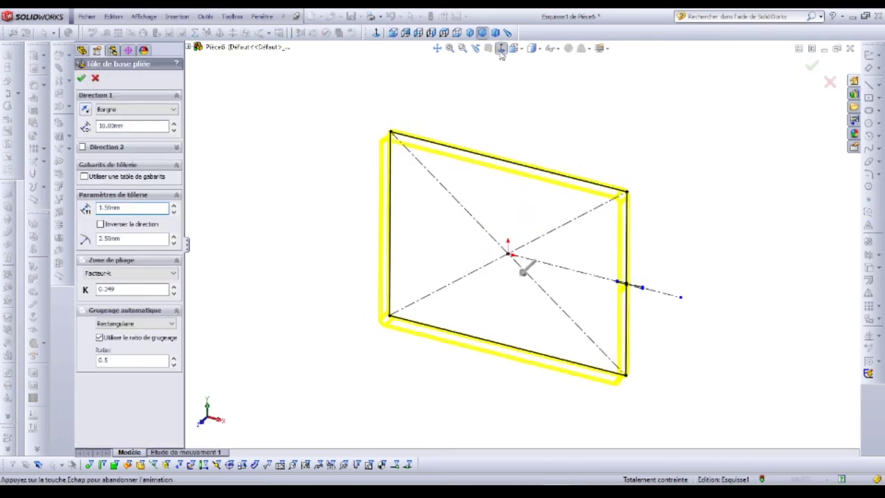
{"action": "scroll", "coordinate": [443, 161], "scroll_direction": "up", "scroll_amount": 5}
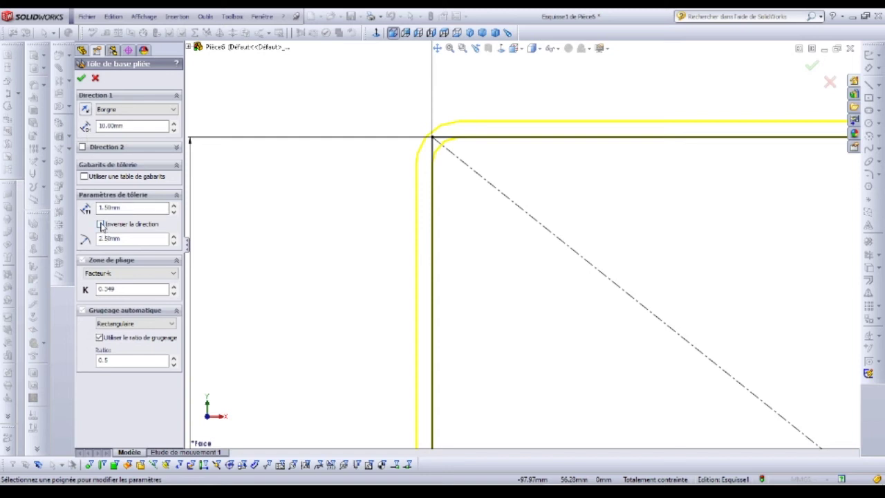
{"action": "left_click", "coordinate": [100, 225]}
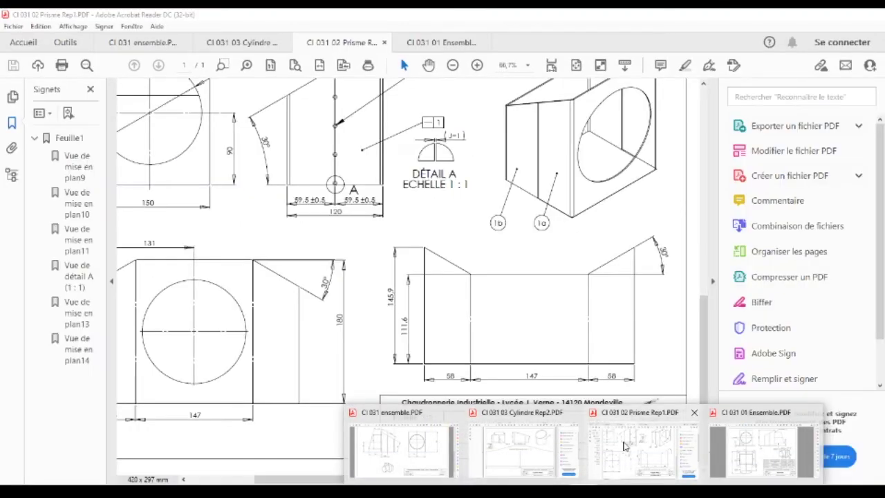
- Consult the CI 031 02 Prisme Rep1 drawing in Acrobat Reader, then create the base flange in SolidWorks with a depth of 180 mm
{"action": "left_click", "coordinate": [625, 446]}
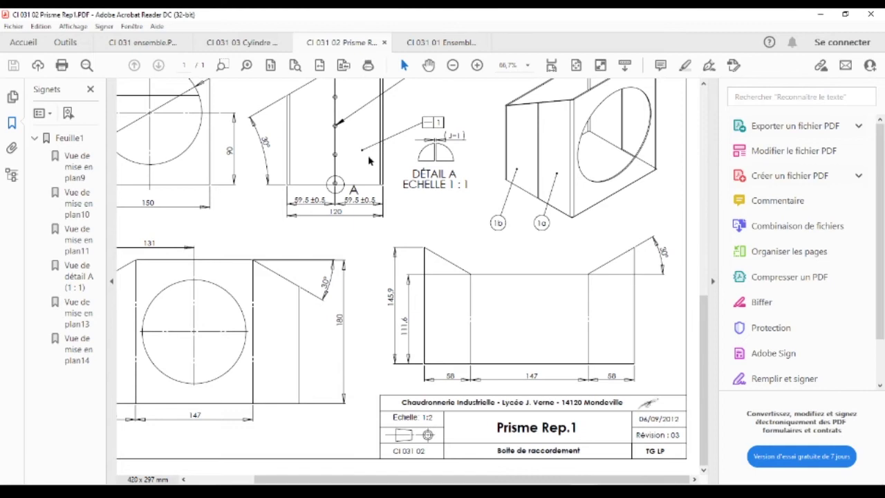
{"action": "scroll", "coordinate": [289, 190], "scroll_direction": "up", "scroll_amount": 1}
{"action": "scroll", "coordinate": [312, 289], "scroll_direction": "down", "scroll_amount": 1}
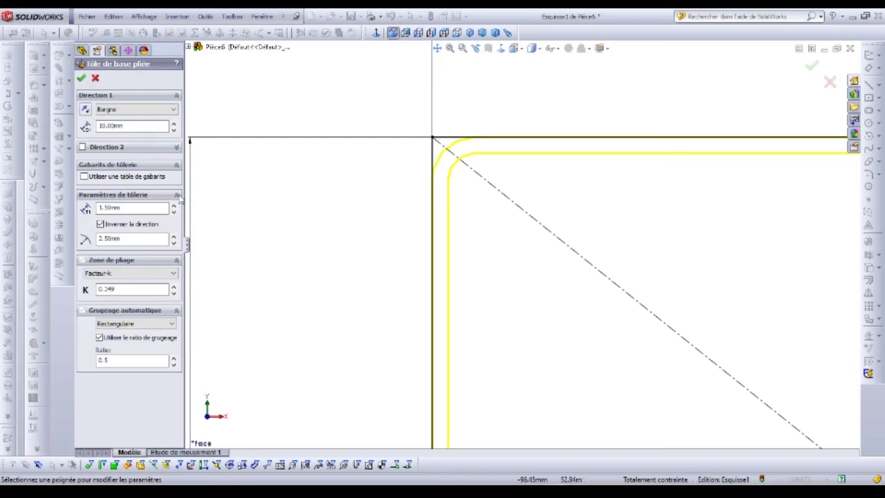
{"action": "double_click", "coordinate": [121, 126]}
{"action": "type", "text": "10"}
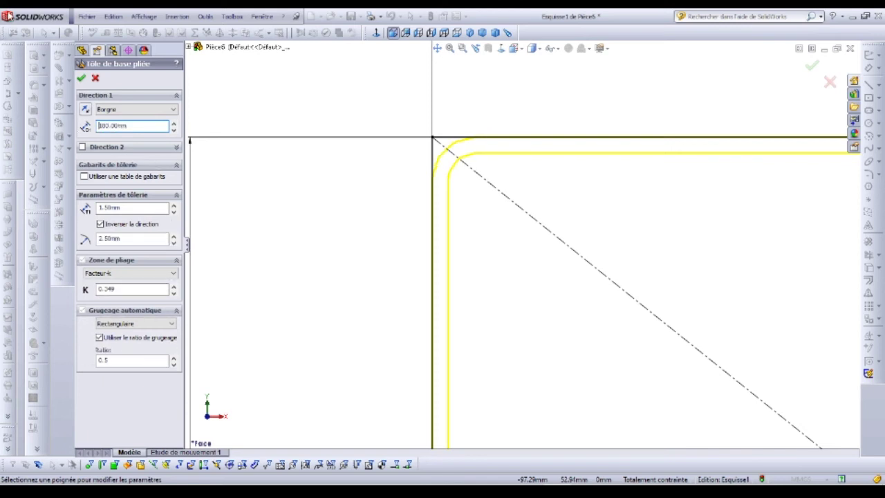
{"action": "left_click", "coordinate": [81, 77]}
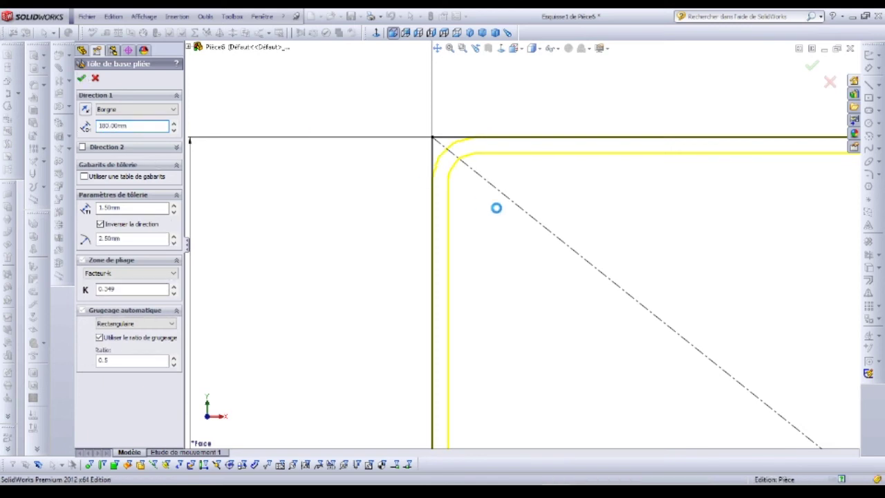
- Examine the folded sheet-metal prism from several angles, including the gap along its split side
{"action": "scroll", "coordinate": [499, 210], "scroll_direction": "down", "scroll_amount": 3}
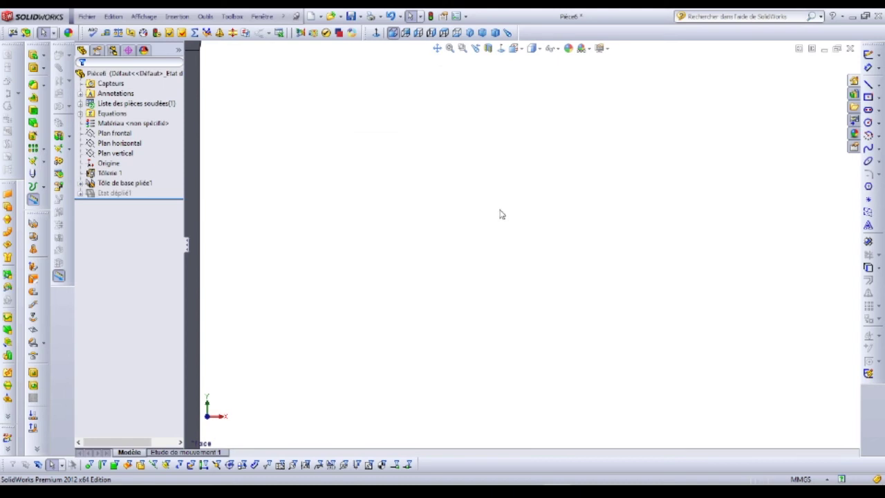
{"action": "scroll", "coordinate": [502, 210], "scroll_direction": "up", "scroll_amount": 3}
{"action": "scroll", "coordinate": [503, 210], "scroll_direction": "up", "scroll_amount": 5}
{"action": "left_click_drag", "start_coordinate": [545, 320], "coordinate": [446, 242]}
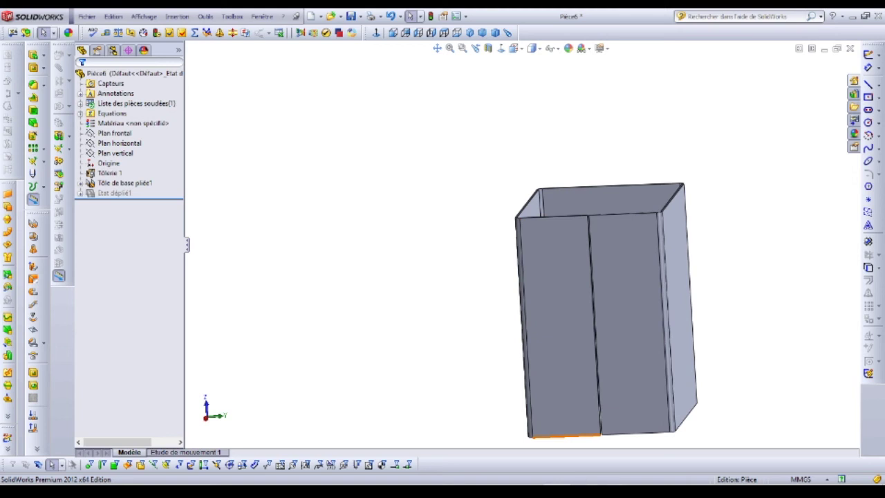
{"action": "mouse_move", "coordinate": [580, 489]}
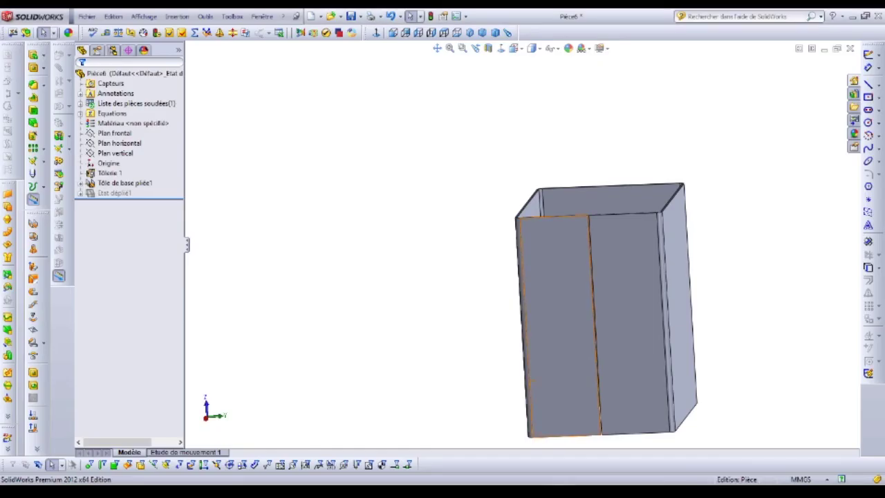
{"action": "mouse_move", "coordinate": [433, 253]}
{"action": "left_mouse_down"}
{"action": "mouse_move", "coordinate": [419, 261]}
{"action": "mouse_move", "coordinate": [423, 251]}
{"action": "left_mouse_up"}
{"action": "key", "text": "Escape"}
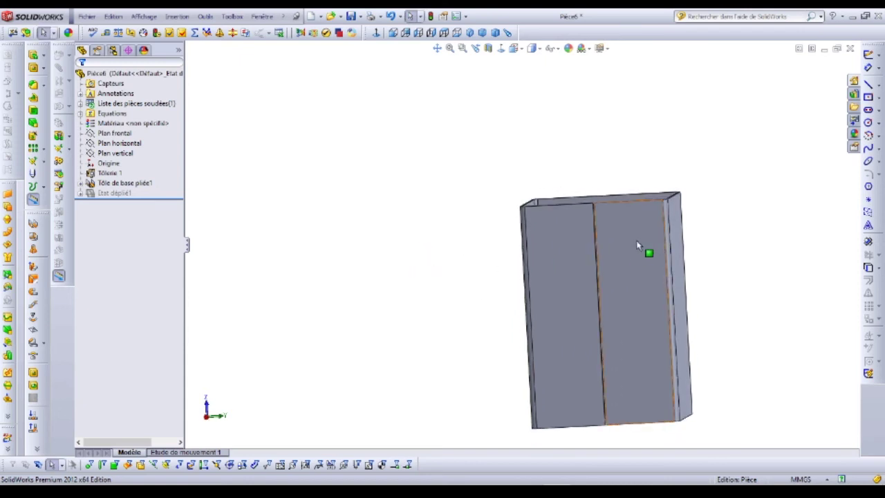
{"action": "left_click_drag", "start_coordinate": [608, 270], "coordinate": [600, 303]}
- In a new sketch on Plan vertical, draw a diagonal line about 173 mm long from the prism's lower-left corner to its upper edge
{"action": "left_click", "coordinate": [109, 154]}
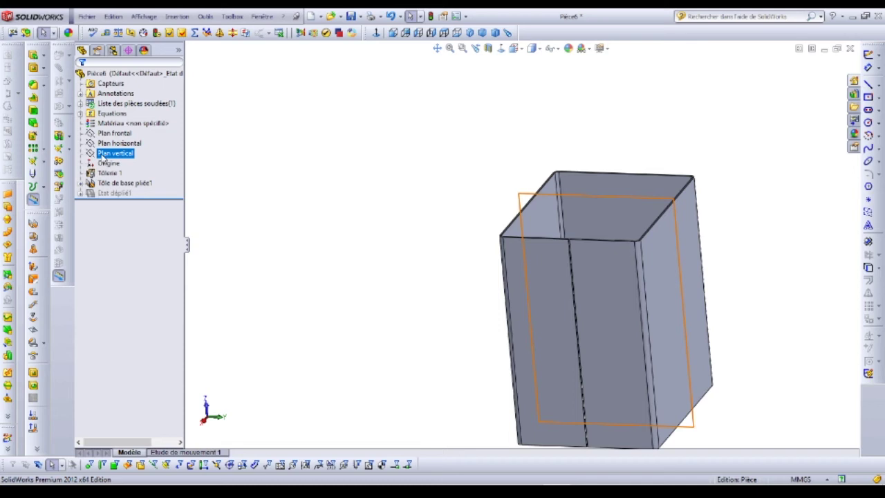
{"action": "left_click", "coordinate": [105, 155]}
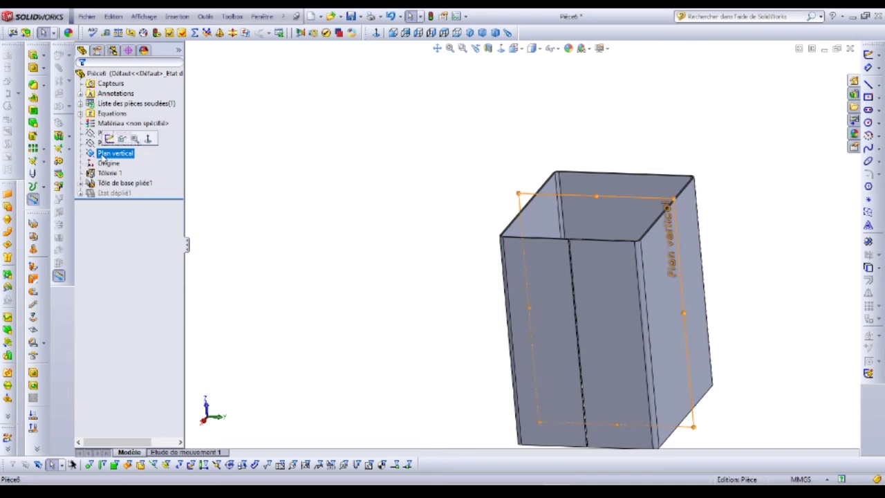
{"action": "left_click", "coordinate": [109, 139]}
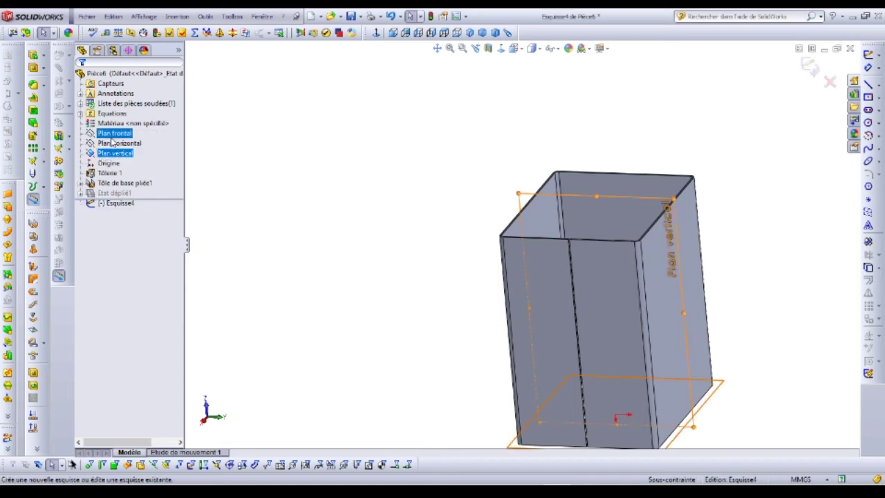
{"action": "left_click", "coordinate": [503, 48]}
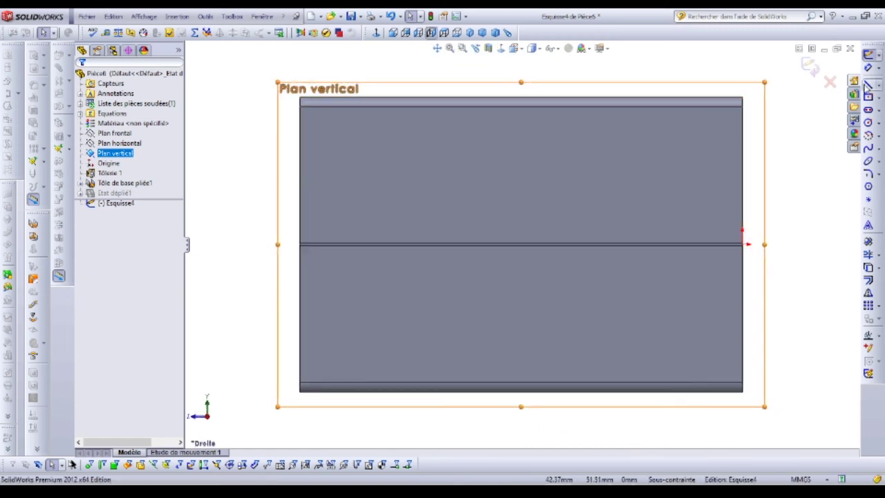
{"action": "left_click", "coordinate": [868, 83]}
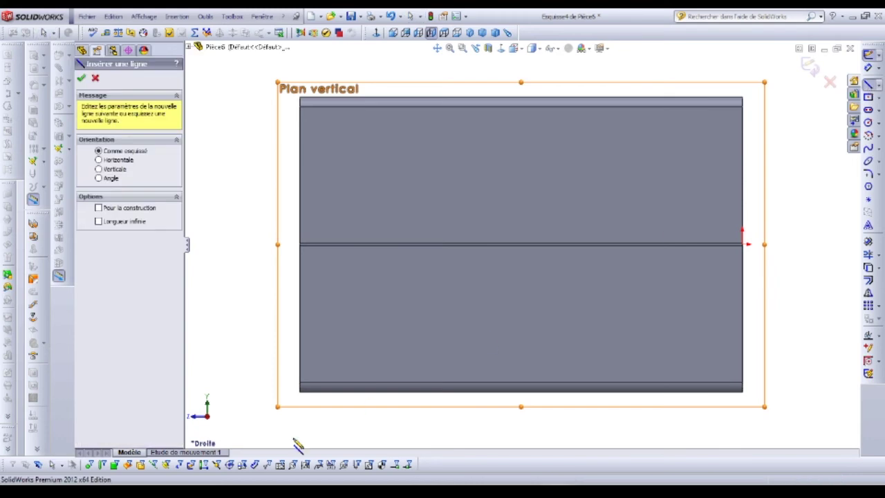
{"action": "left_click", "coordinate": [301, 390]}
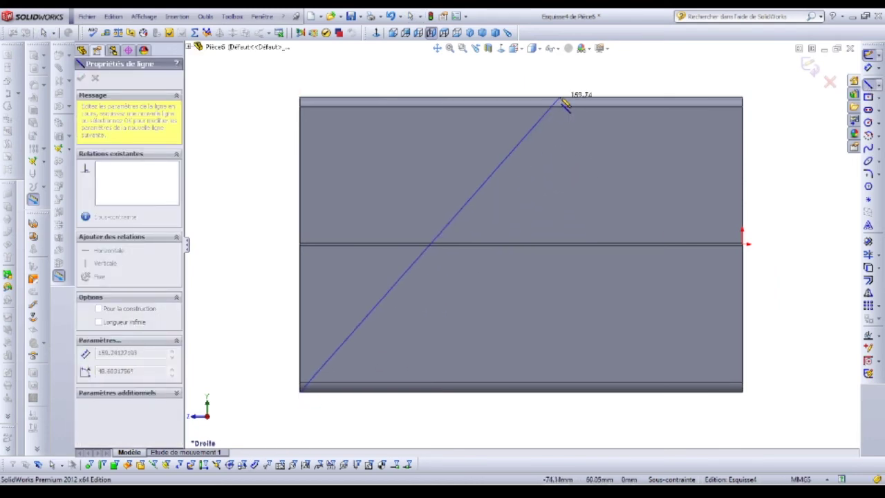
{"action": "left_click", "coordinate": [608, 98]}
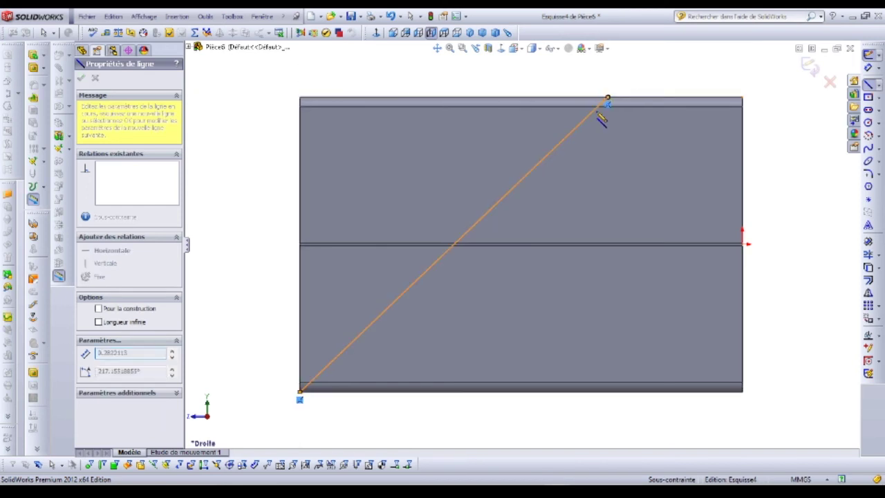
- Dimension the angle between the diagonal line and the prism's right end edge and set it to 30°
{"action": "left_click", "coordinate": [869, 67]}
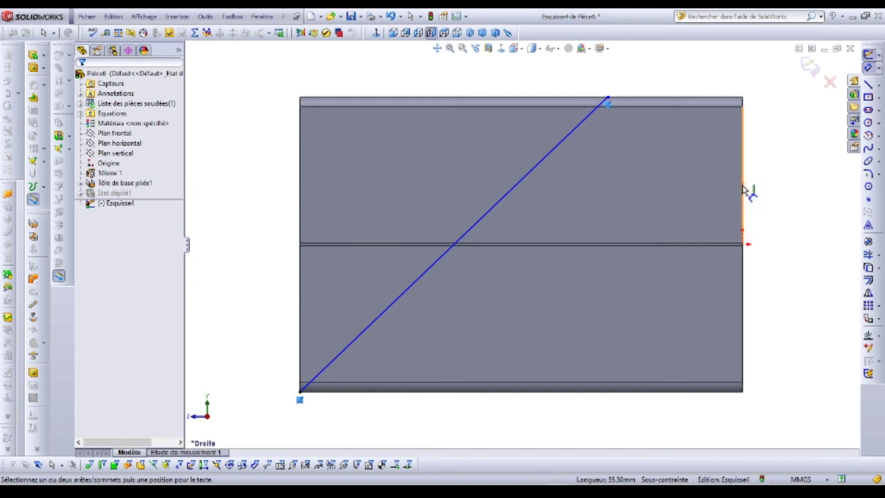
{"action": "left_click", "coordinate": [558, 155]}
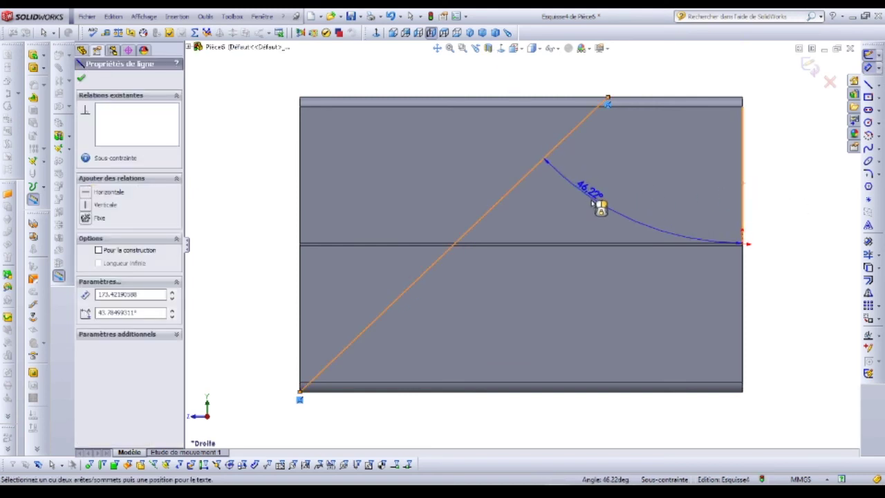
{"action": "left_click", "coordinate": [616, 315]}
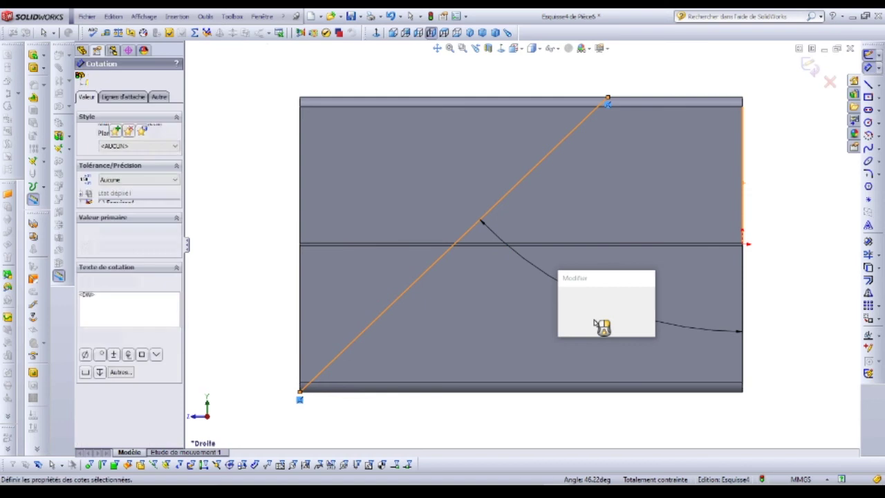
{"action": "type", "text": "30"}
{"action": "key", "text": "Return"}
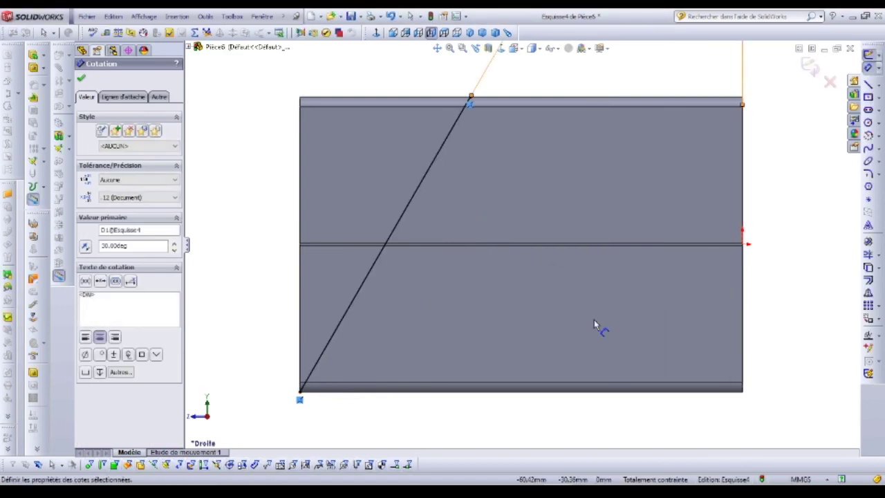
- Cut the prism along the 30° diagonal line through all in both directions, clearing the flip-side option to remove the upper-left portion
{"action": "left_click", "coordinate": [32, 71]}
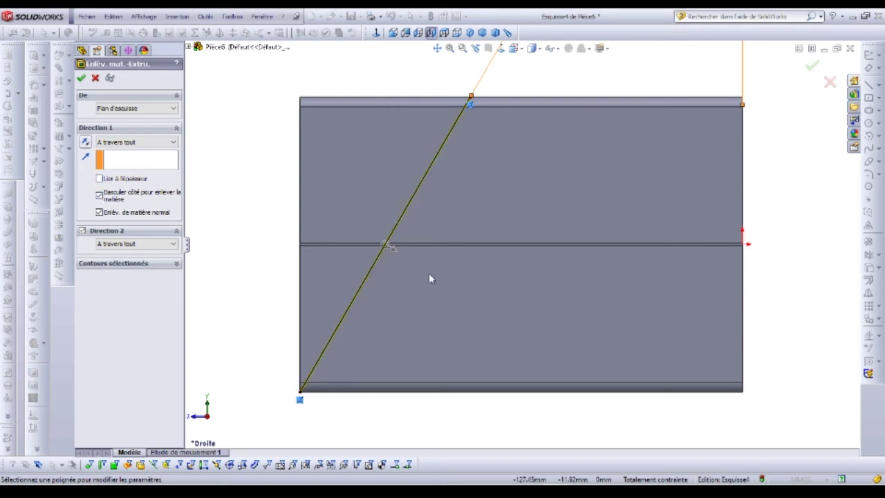
{"action": "left_click", "coordinate": [100, 196]}
{"action": "left_click", "coordinate": [81, 78]}
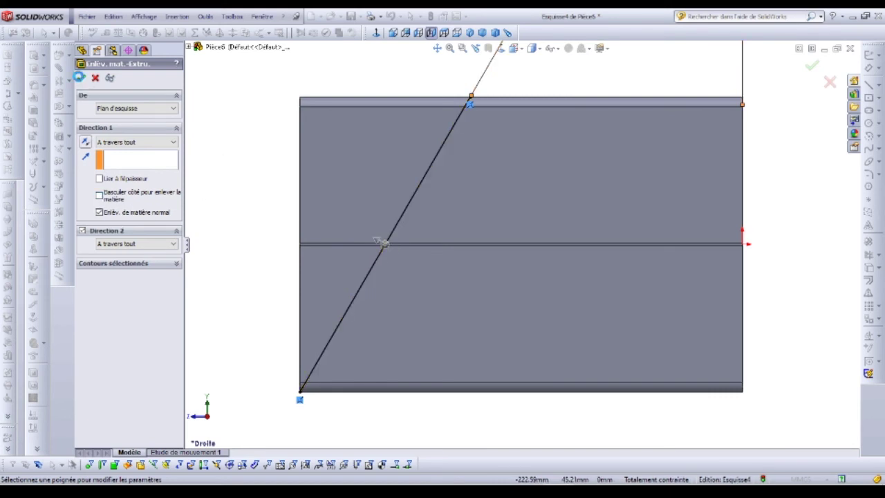
{"action": "left_click", "coordinate": [365, 169]}
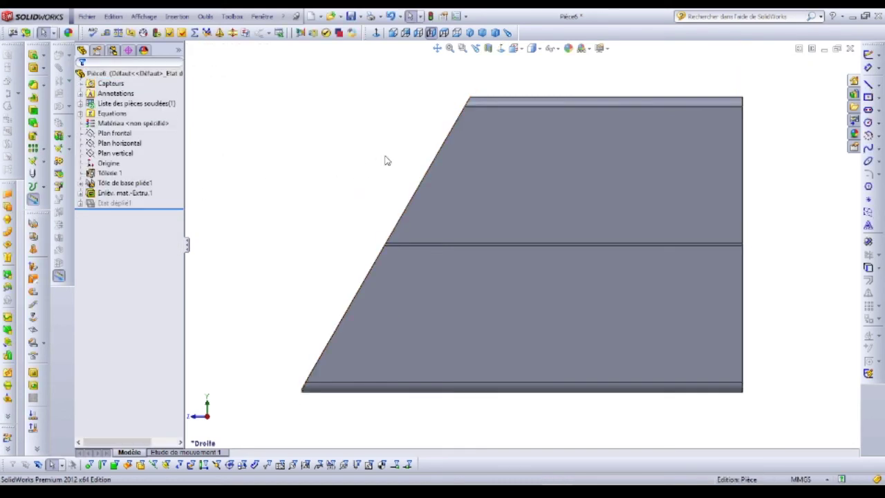
{"action": "left_click_drag", "start_coordinate": [311, 190], "coordinate": [380, 286]}
{"action": "key", "text": "Escape"}
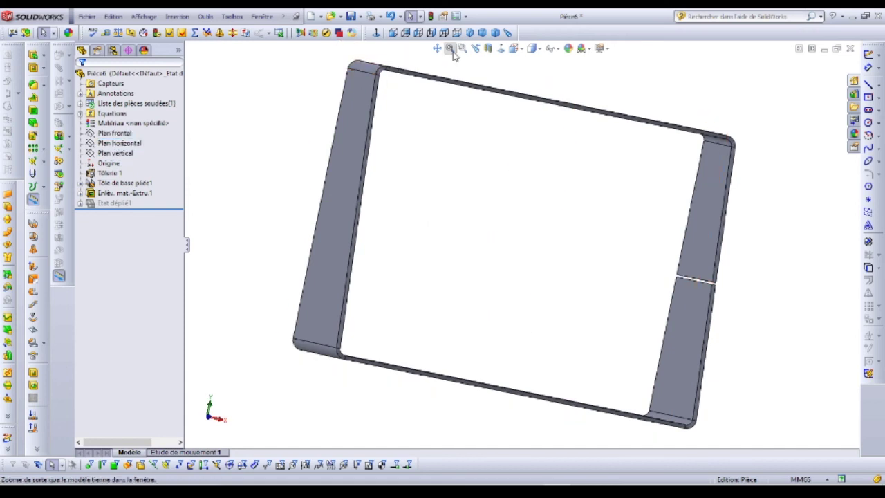
- In a new sketch on Plan frontal, draw a corner rectangle about 97 mm high from the upper outer corner of the gap, enclosing the prism's lower half
{"action": "left_click", "coordinate": [392, 34]}
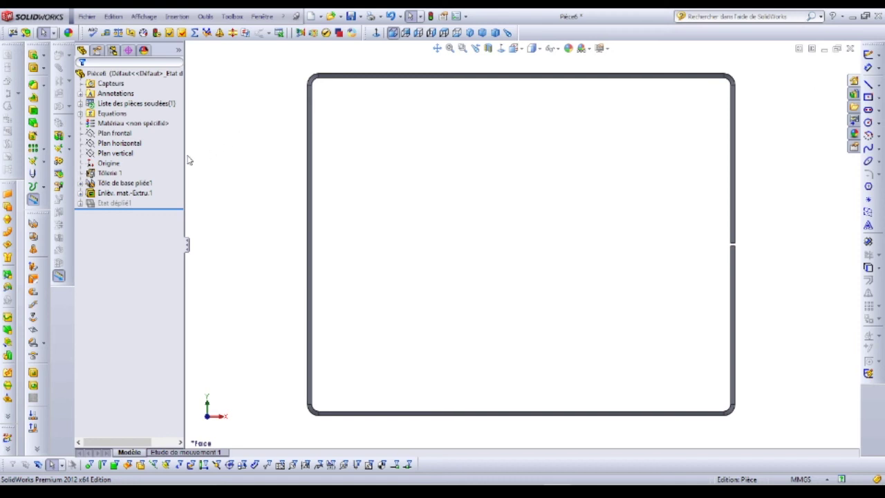
{"action": "left_click", "coordinate": [122, 106]}
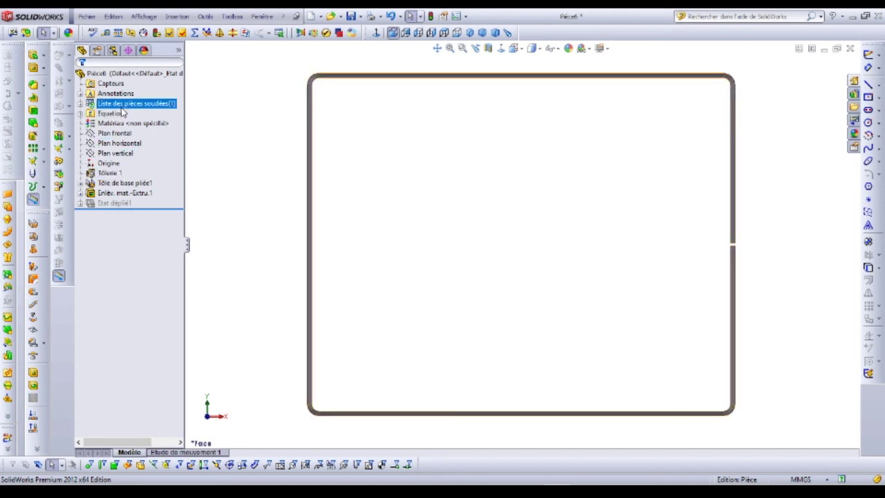
{"action": "left_click", "coordinate": [108, 135]}
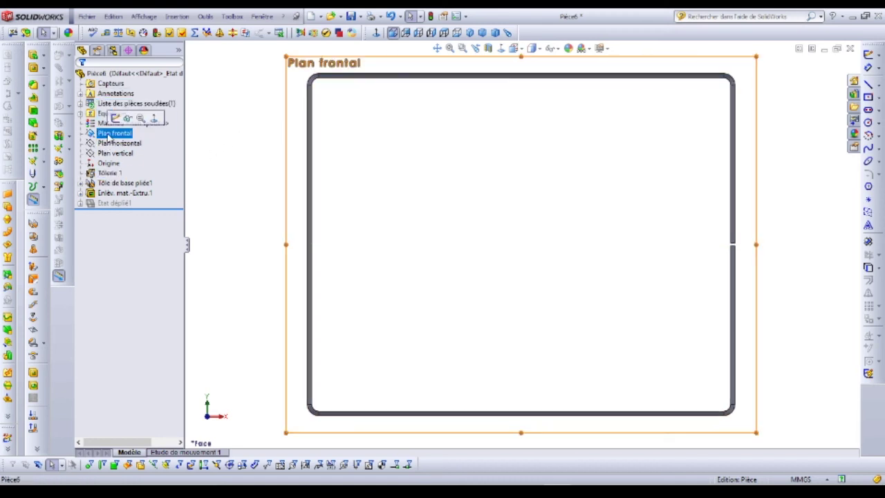
{"action": "left_click", "coordinate": [115, 119]}
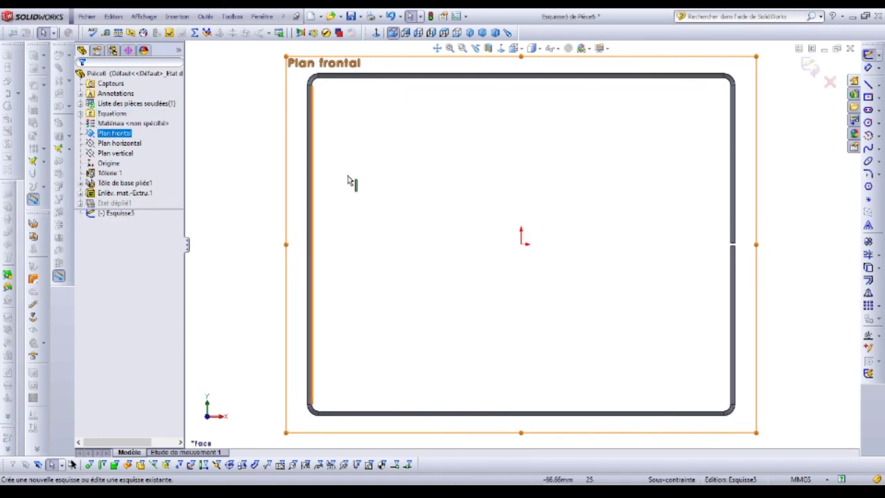
{"action": "left_click", "coordinate": [878, 97]}
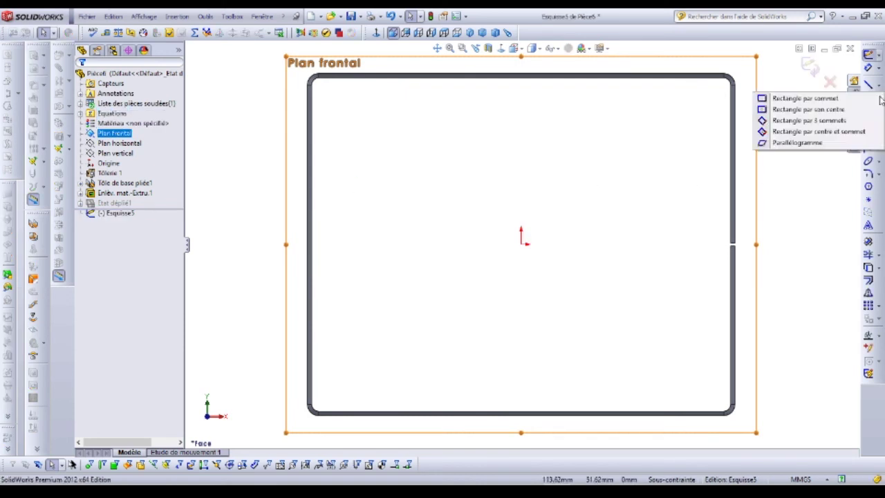
{"action": "left_click", "coordinate": [805, 98]}
{"action": "scroll", "coordinate": [722, 287], "scroll_direction": "up", "scroll_amount": 3}
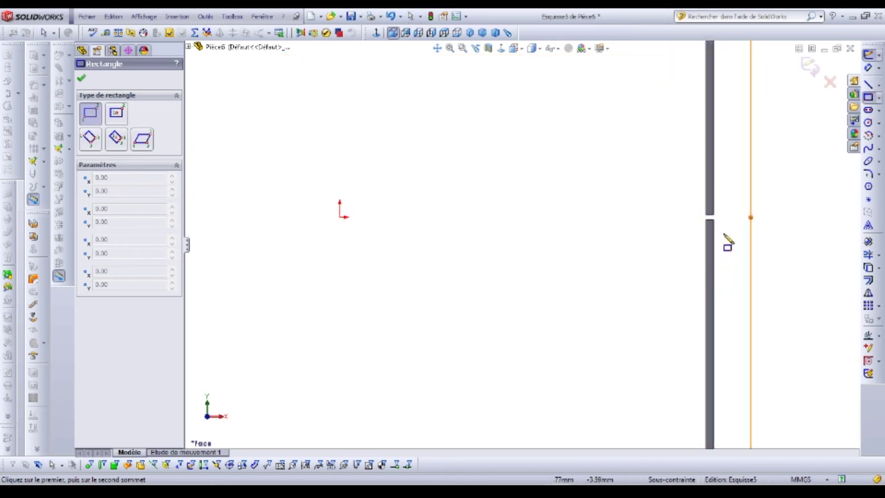
{"action": "scroll", "coordinate": [725, 242], "scroll_direction": "up", "scroll_amount": 2}
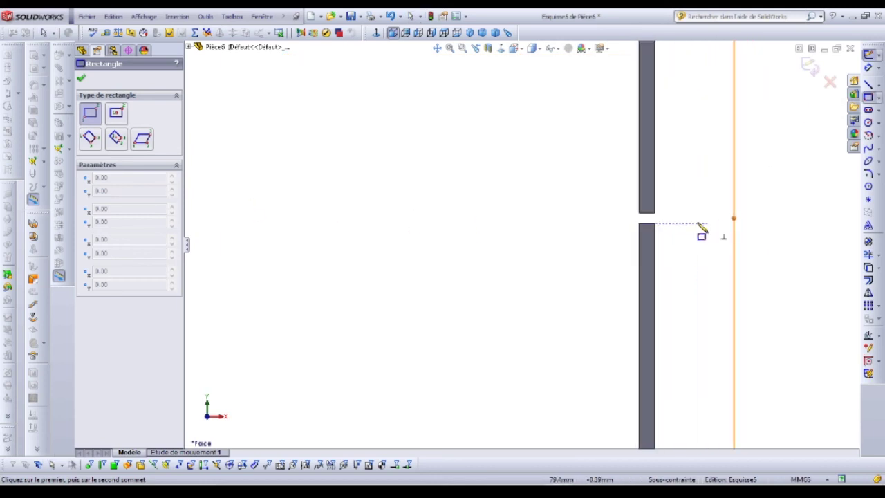
{"action": "left_click", "coordinate": [654, 213]}
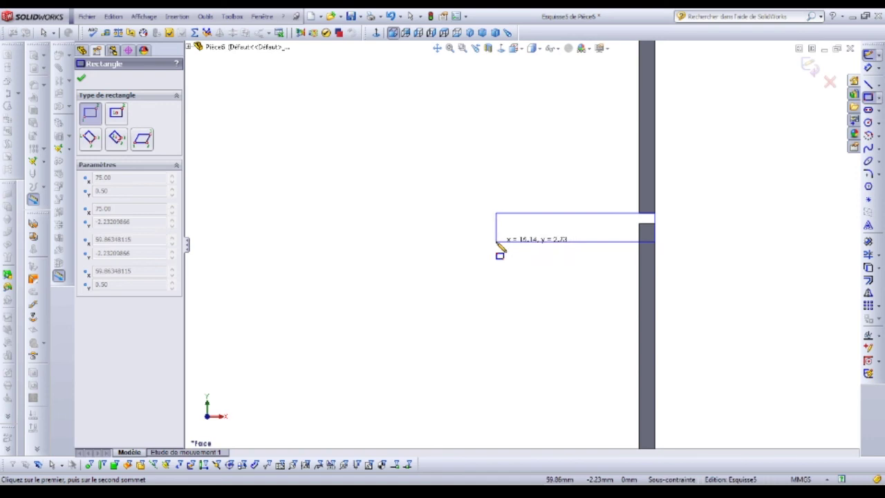
{"action": "scroll", "coordinate": [494, 248], "scroll_direction": "down", "scroll_amount": 5}
{"action": "left_click", "coordinate": [339, 336]}
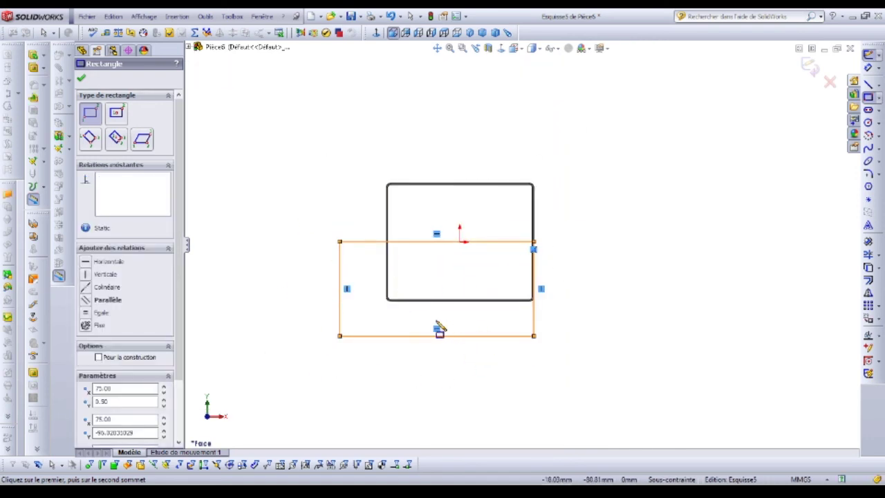
- Extrude-cut the rectangle through all in the reversed direction to remove the lower half of the prism
{"action": "left_click", "coordinate": [33, 69]}
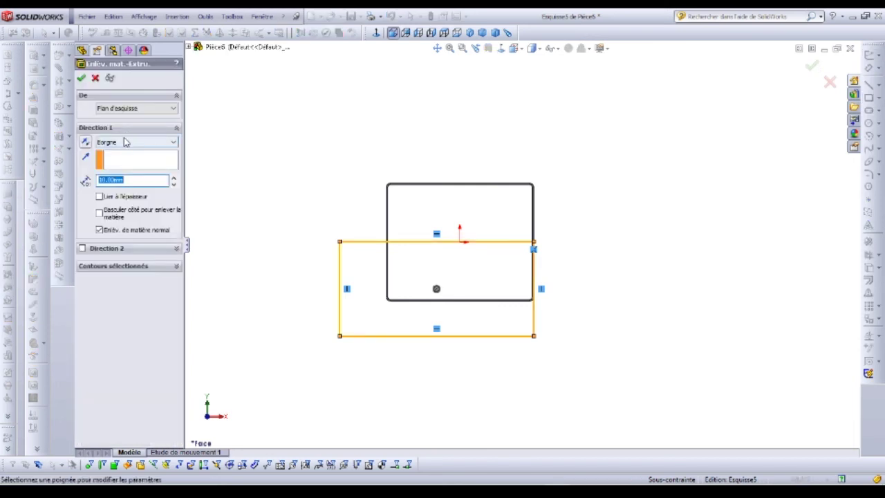
{"action": "left_click", "coordinate": [128, 142]}
{"action": "left_click", "coordinate": [125, 164]}
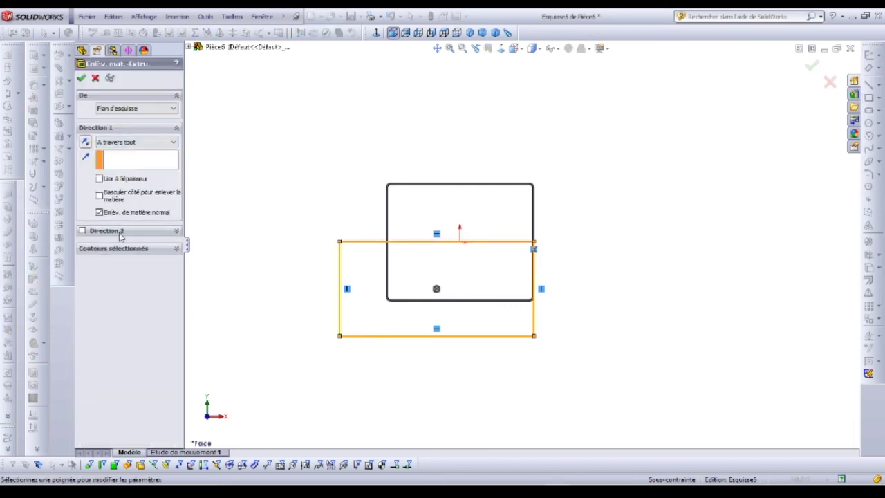
{"action": "left_click", "coordinate": [82, 77]}
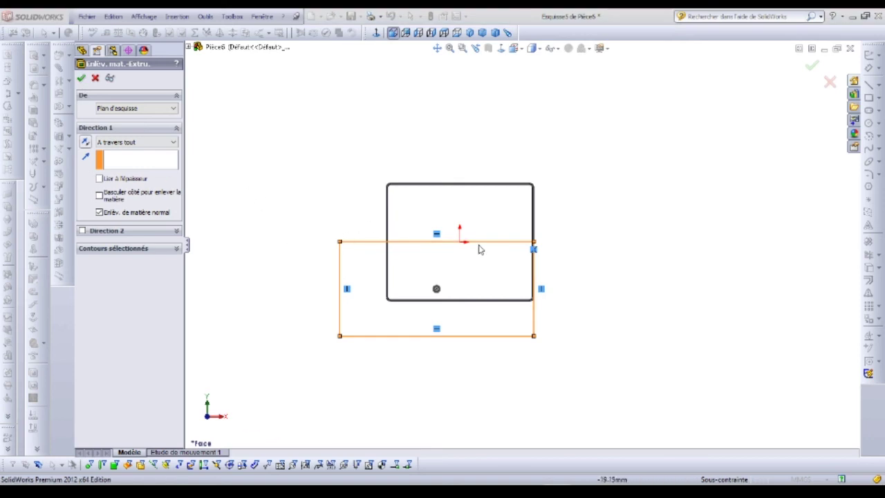
{"action": "mouse_move", "coordinate": [477, 247]}
{"action": "left_mouse_down"}
{"action": "mouse_move", "coordinate": [656, 245]}
{"action": "mouse_move", "coordinate": [600, 271]}
{"action": "left_mouse_up"}
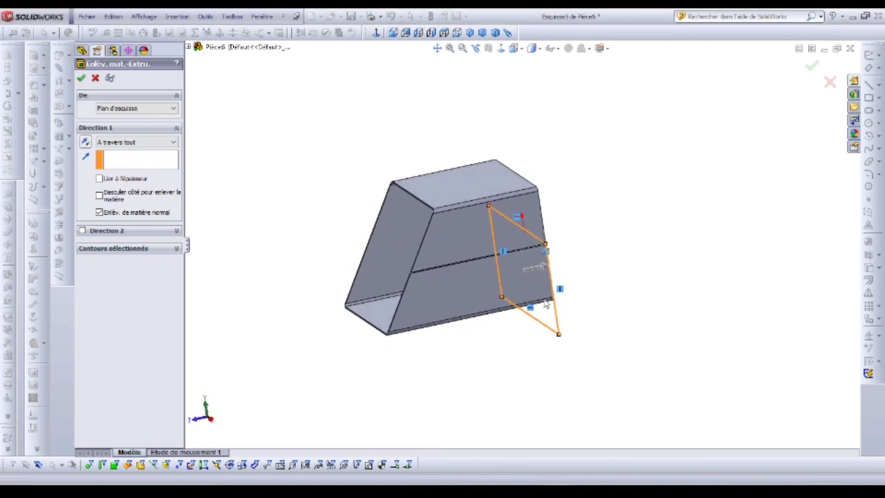
{"action": "left_click", "coordinate": [84, 142]}
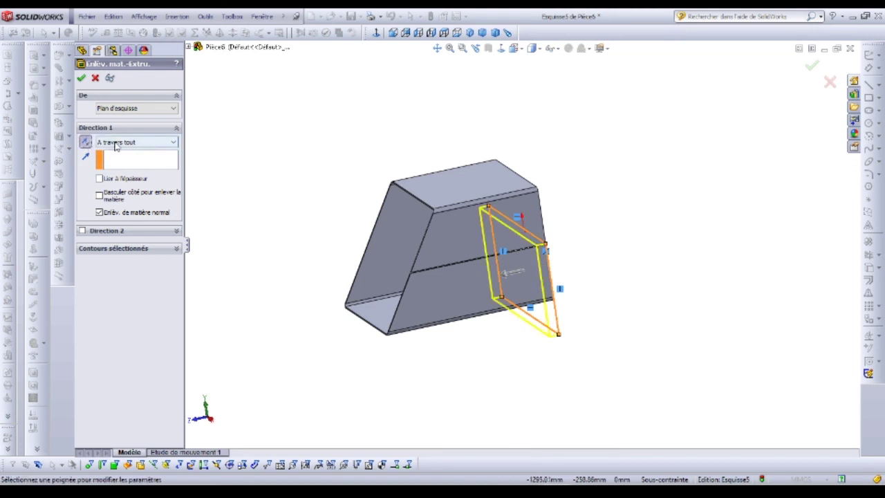
{"action": "left_click", "coordinate": [81, 79]}
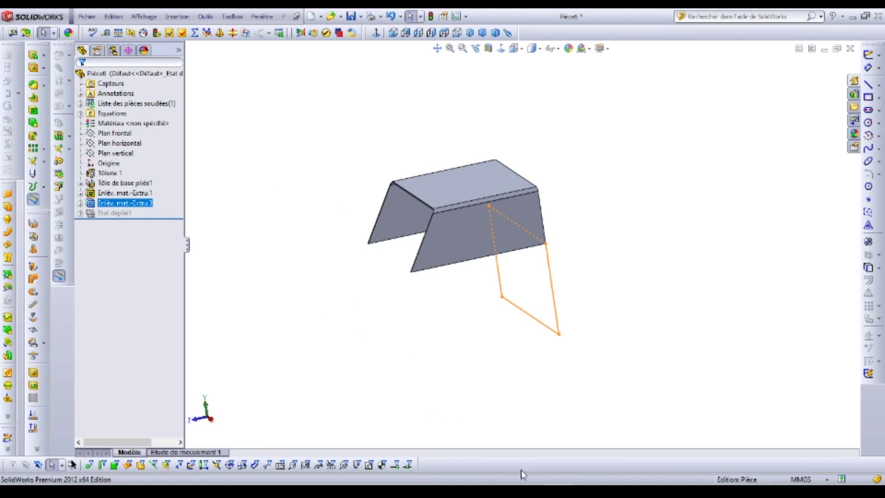
- Check the half-prism designations in the parts list of the CI 031 01 Ensemble drawing in Acrobat Reader, then return to SolidWorks
{"action": "mouse_move", "coordinate": [584, 484]}
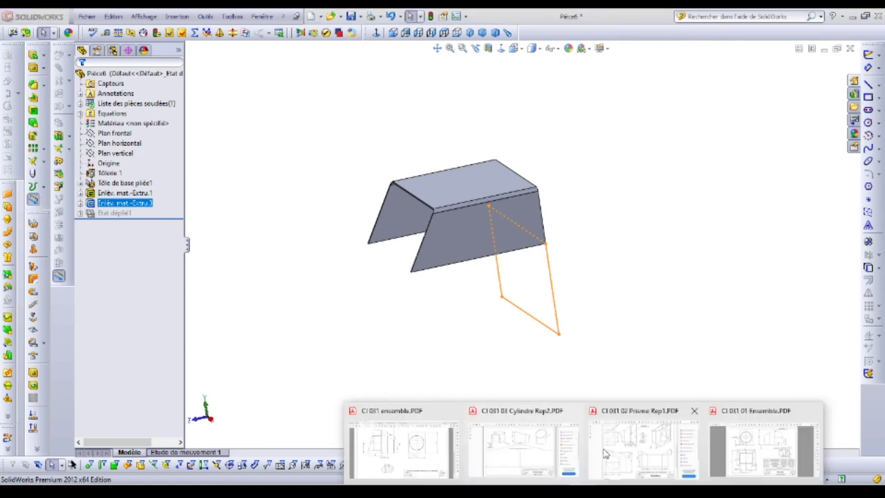
{"action": "left_click", "coordinate": [628, 450]}
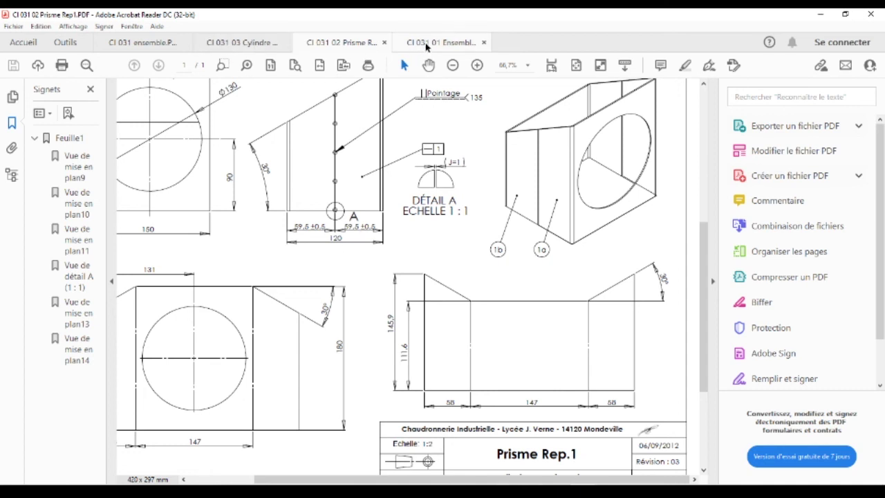
{"action": "left_click", "coordinate": [428, 43]}
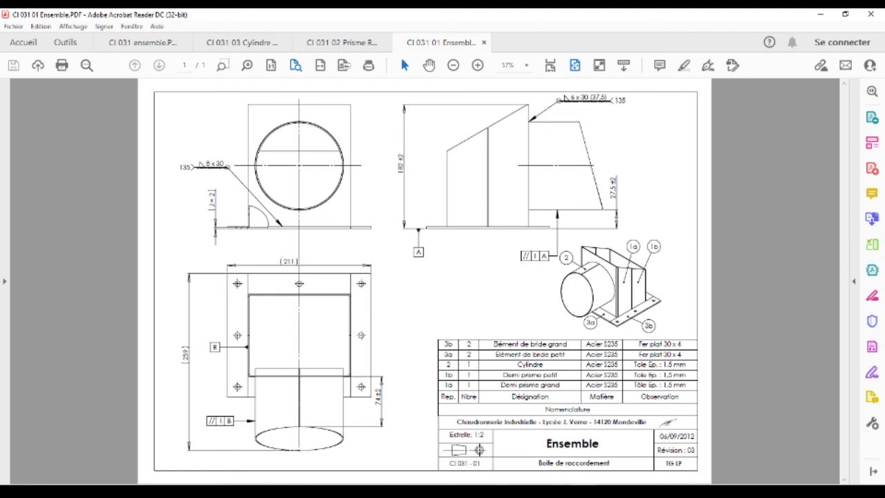
{"action": "key", "text": "alt+Tab"}
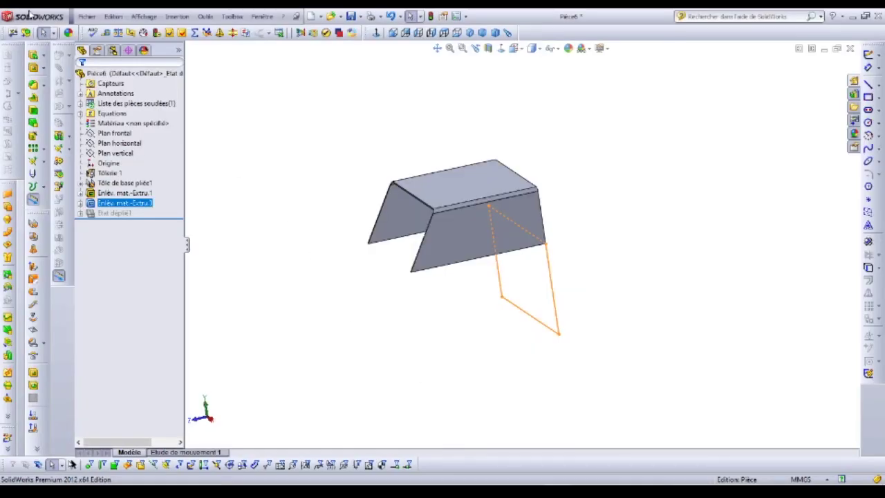
- Save the part as "Demi prisme petit" in the Boite de raccordement folder
{"action": "left_click", "coordinate": [86, 16]}
{"action": "left_click", "coordinate": [116, 97]}
{"action": "type", "text": "Demi p"}
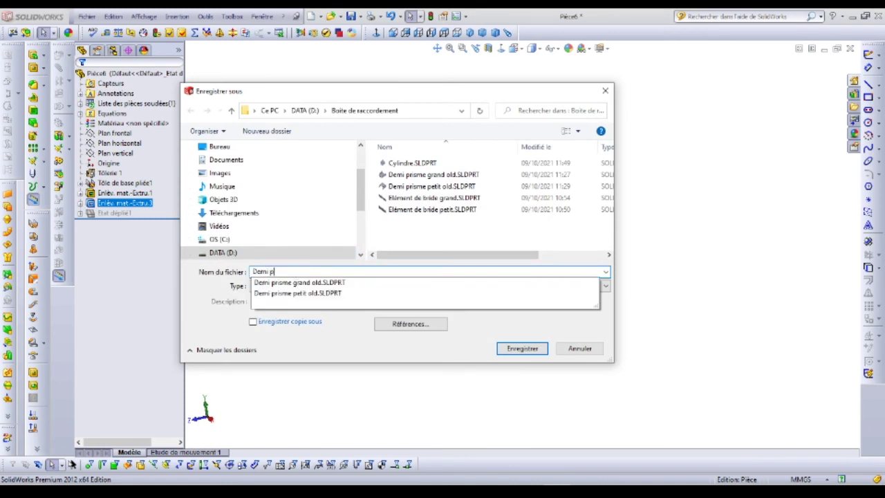
{"action": "type", "text": "risme petit"}
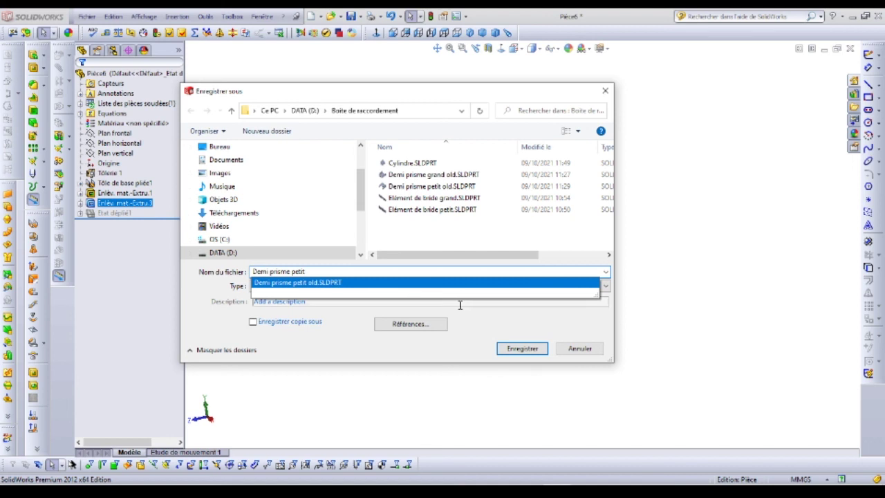
{"action": "left_click", "coordinate": [508, 348]}
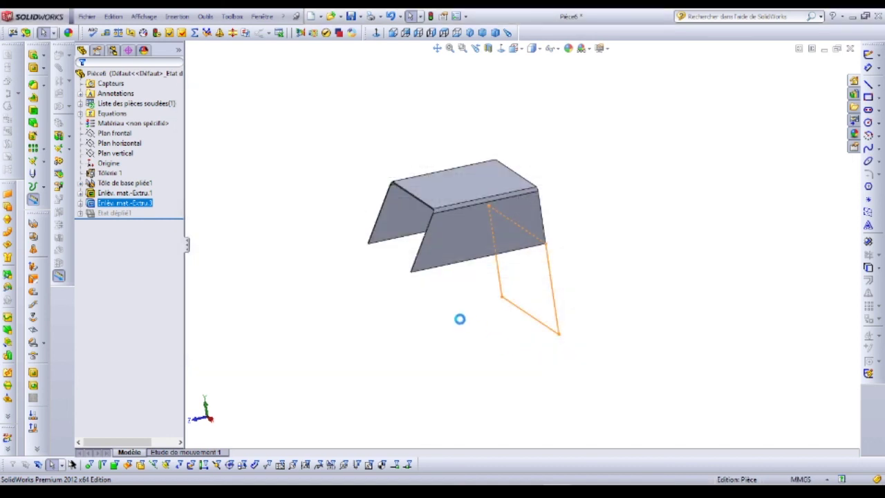
{"action": "left_click", "coordinate": [395, 311]}
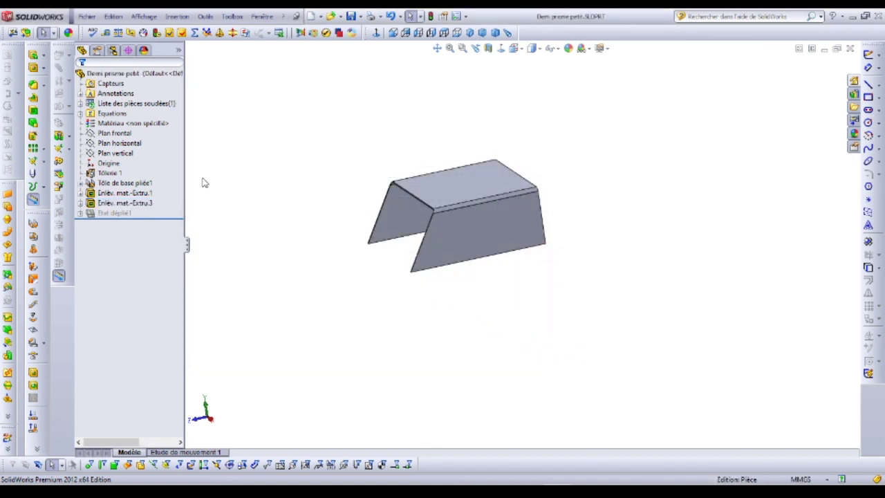
- Save the part under the new name "Demi prisme grand" in the same folder
{"action": "left_click", "coordinate": [87, 17]}
{"action": "left_click", "coordinate": [125, 98]}
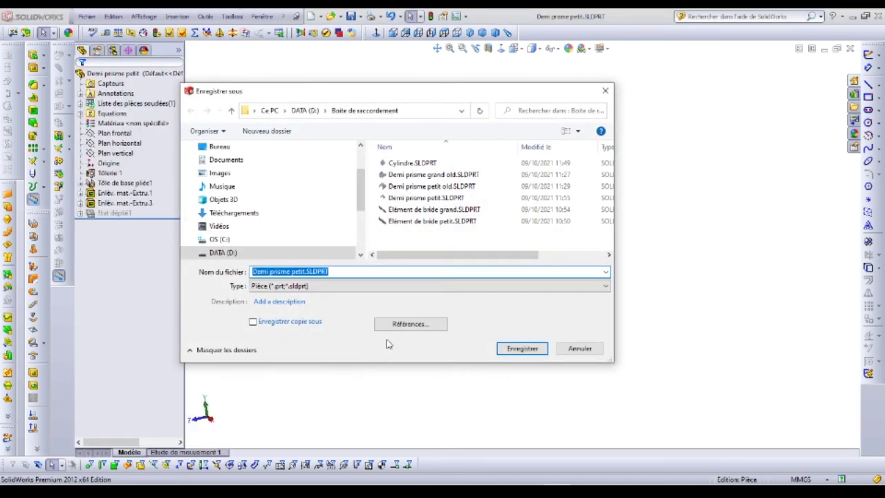
{"action": "left_click", "coordinate": [290, 271]}
{"action": "left_click_drag", "start_coordinate": [291, 271], "coordinate": [398, 274]}
{"action": "type", "text": "gran"}
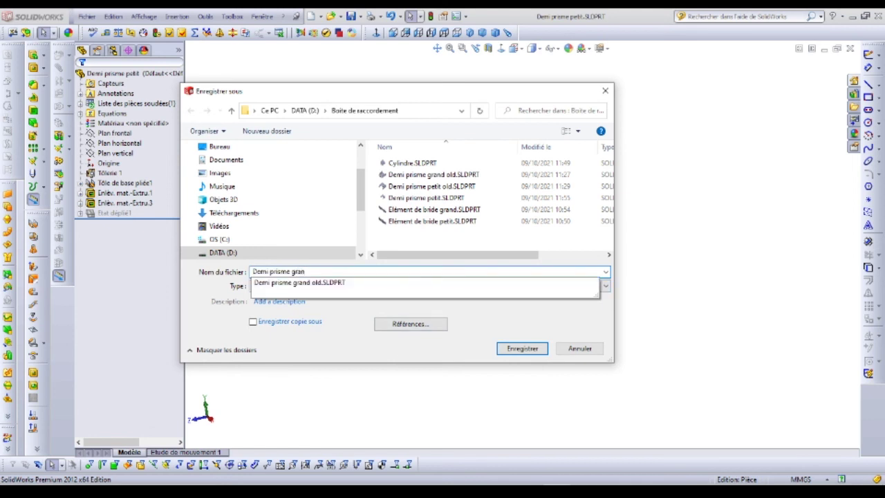
{"action": "type", "text": "d"}
{"action": "key", "text": "Return"}
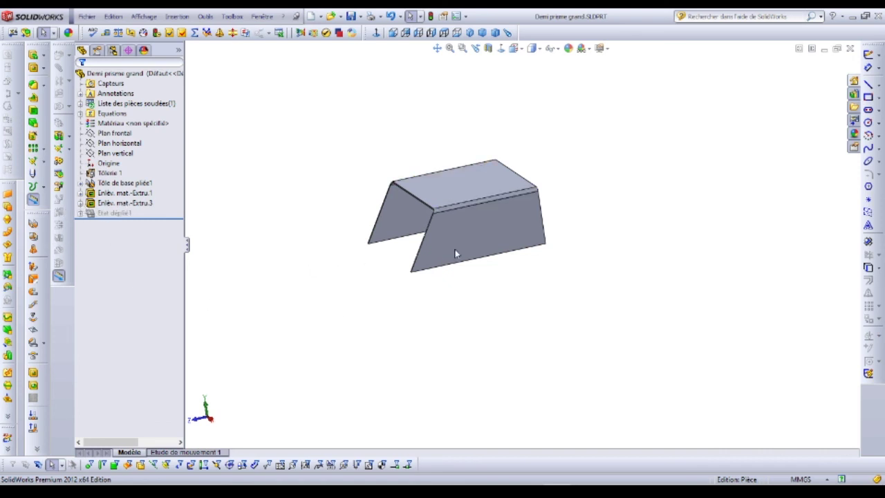
- Reopen the Esquisse5 sketch of the last extruded cut, Enlèv. mat.-Extru.3, for editing and view it from the front
{"action": "left_click_drag", "start_coordinate": [450, 376], "coordinate": [557, 278]}
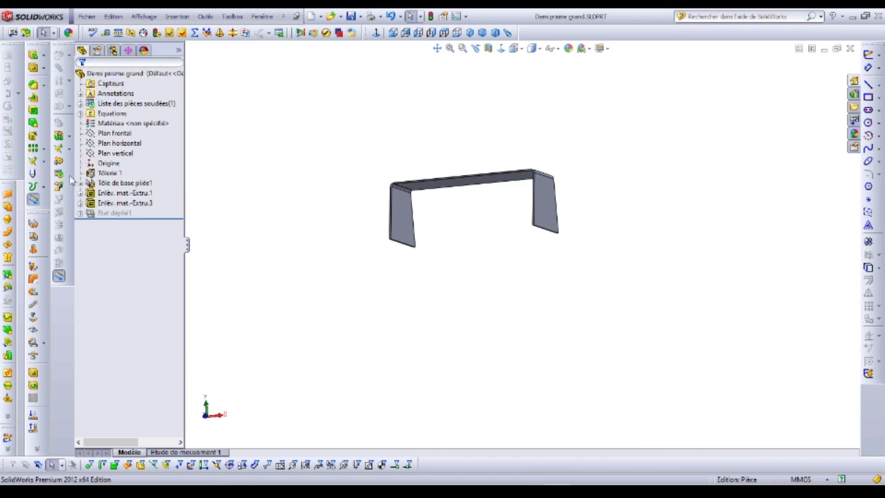
{"action": "left_click", "coordinate": [80, 204]}
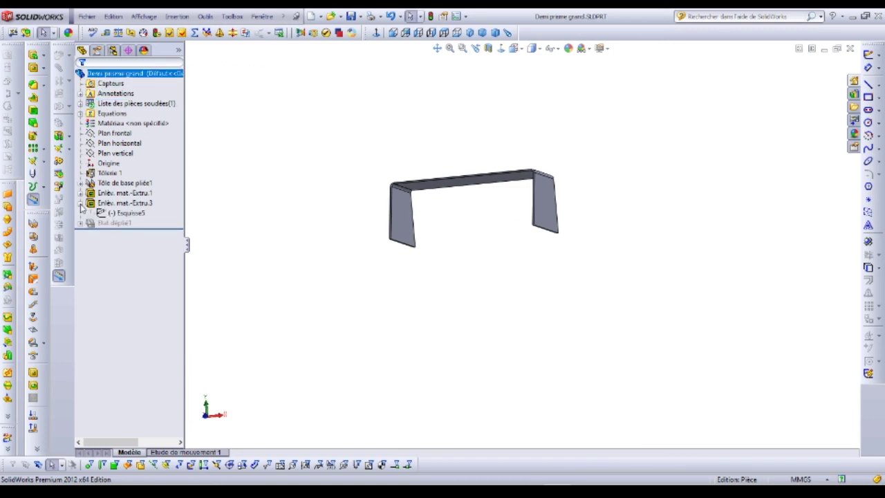
{"action": "left_click", "coordinate": [99, 205]}
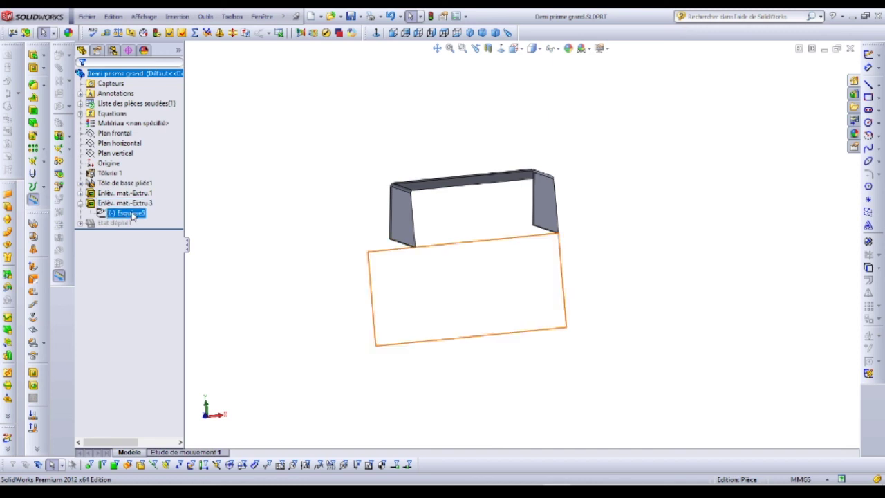
{"action": "left_click", "coordinate": [369, 190]}
{"action": "left_click_drag", "start_coordinate": [369, 190], "coordinate": [321, 217]}
{"action": "left_click", "coordinate": [100, 214]}
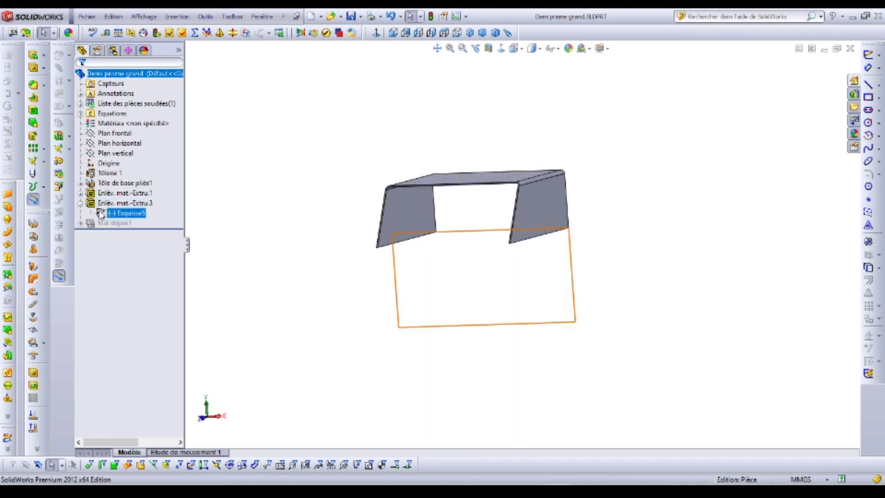
{"action": "right_click", "coordinate": [121, 214]}
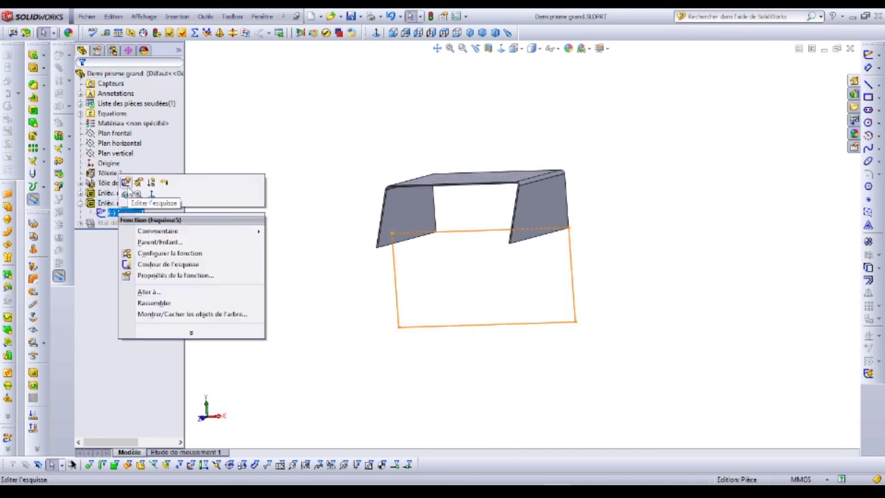
{"action": "left_click", "coordinate": [126, 182]}
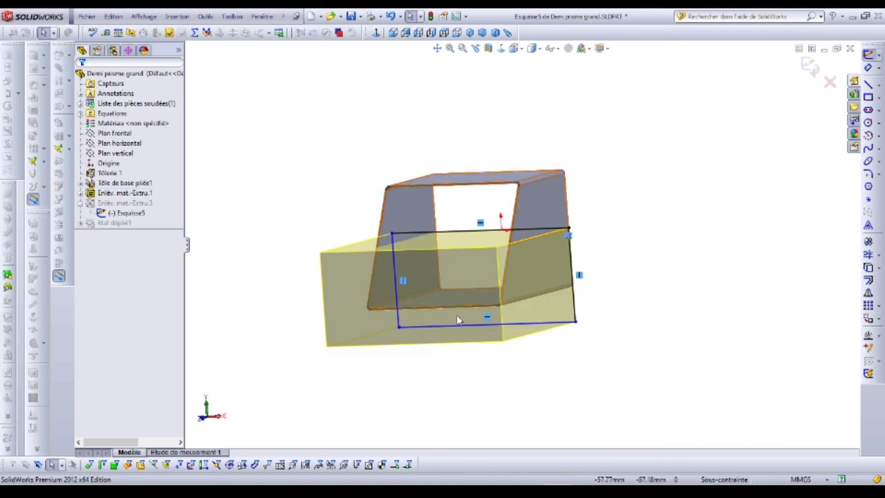
{"action": "left_click", "coordinate": [393, 32]}
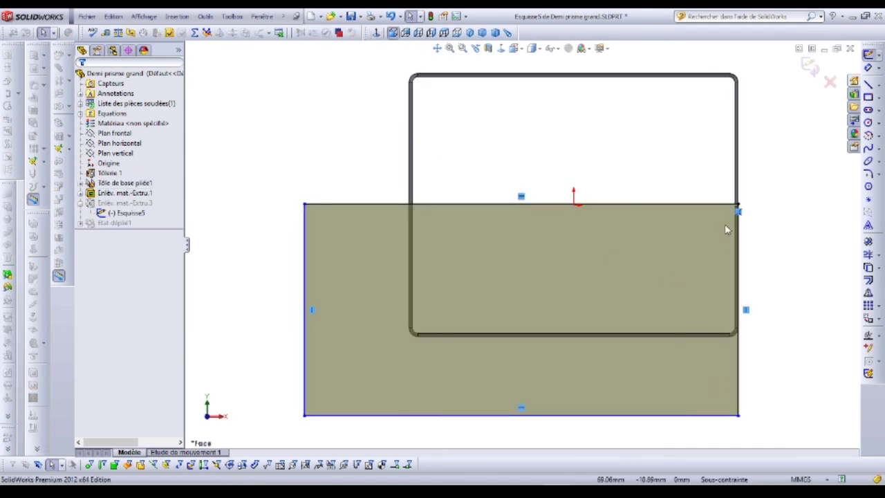
- Delete the coincident relation on the rectangle's upper-right corner and attach that corner to the outer corner of the slit's lower edge
{"action": "scroll", "coordinate": [725, 226], "scroll_direction": "down", "scroll_amount": 5}
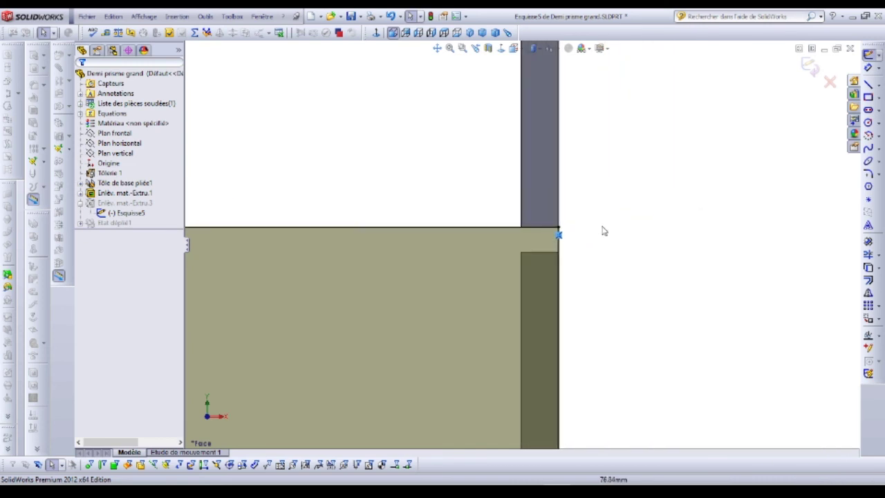
{"action": "scroll", "coordinate": [588, 235], "scroll_direction": "down", "scroll_amount": 2}
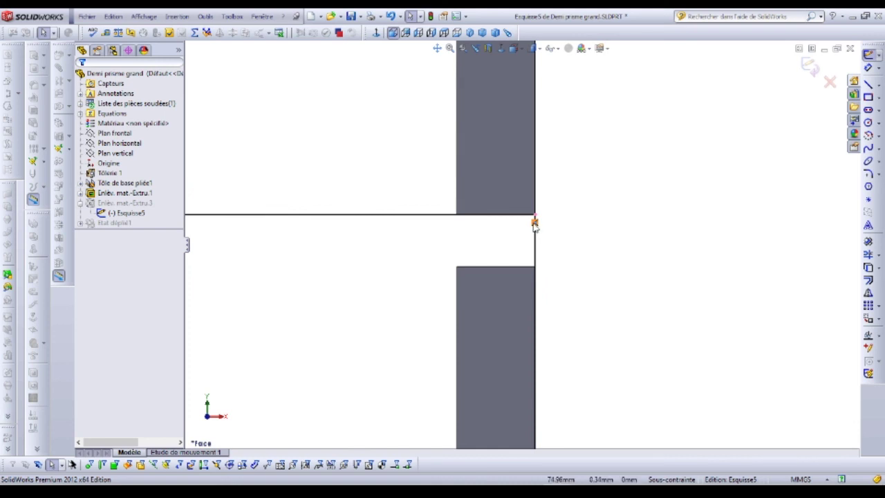
{"action": "left_click", "coordinate": [535, 222]}
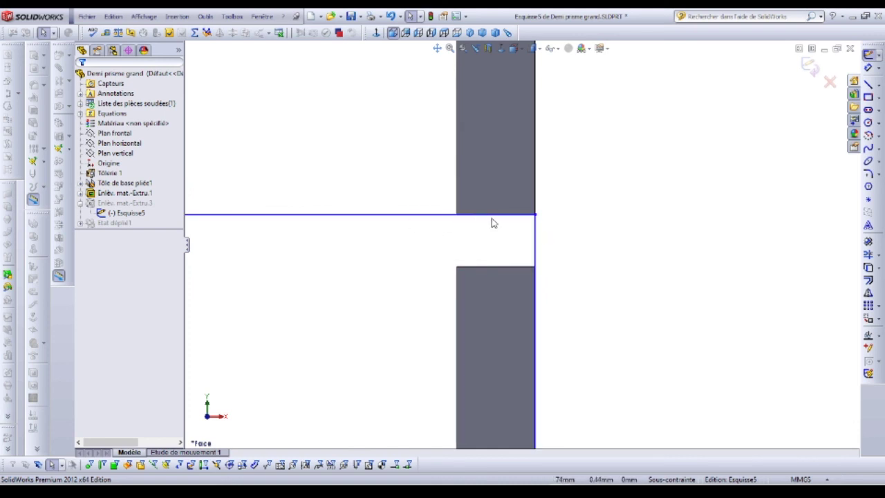
{"action": "mouse_move", "coordinate": [535, 217]}
{"action": "left_mouse_down"}
{"action": "mouse_move", "coordinate": [545, 260]}
{"action": "mouse_move", "coordinate": [535, 269]}
{"action": "left_mouse_up"}
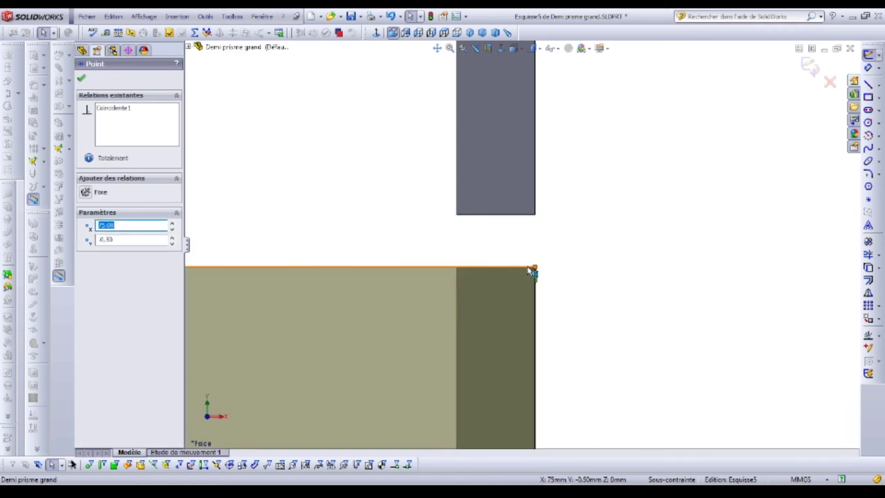
- Flip the cut rectangle over the upper half by moving its free corner to about X -109, Y 111 mm, then exit the sketch
{"action": "scroll", "coordinate": [525, 278], "scroll_direction": "up", "scroll_amount": 5}
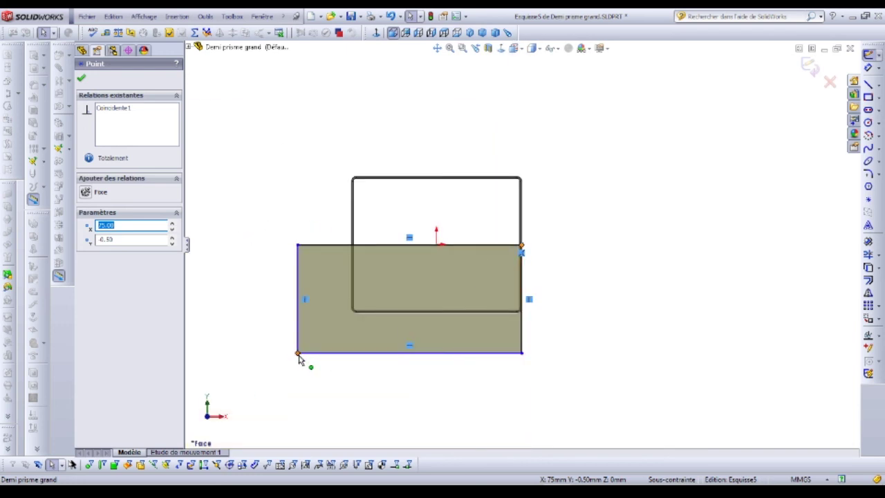
{"action": "left_click_drag", "start_coordinate": [299, 358], "coordinate": [313, 118]}
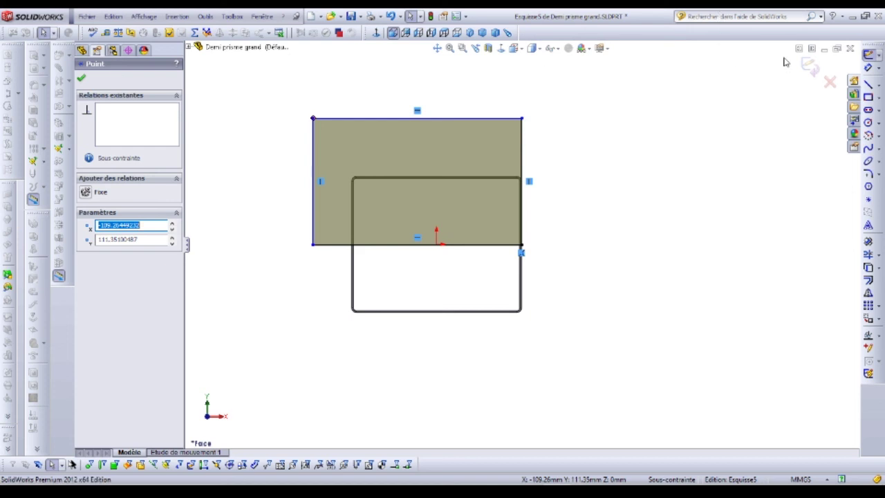
{"action": "left_click", "coordinate": [810, 66]}
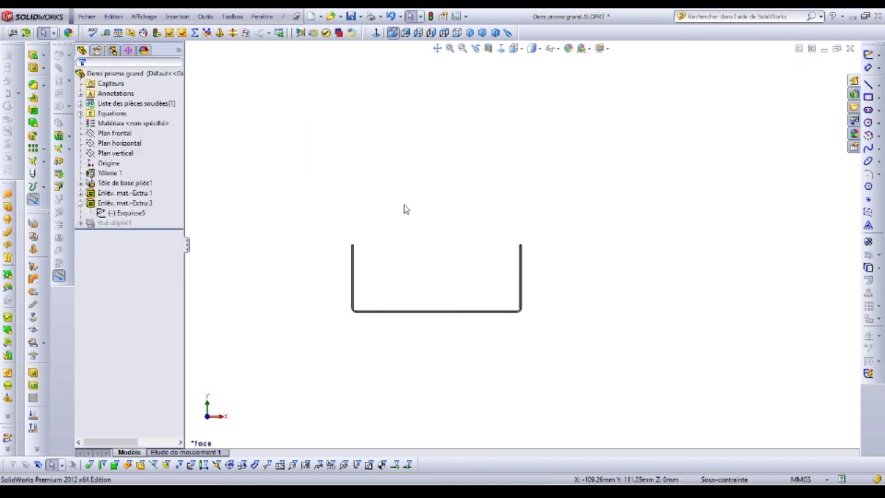
- Inspect the remaining lower half of the prism and save the Demi prisme grand part
{"action": "mouse_move", "coordinate": [600, 385]}
{"action": "left_mouse_down"}
{"action": "mouse_move", "coordinate": [593, 267]}
{"action": "mouse_move", "coordinate": [540, 257]}
{"action": "mouse_move", "coordinate": [518, 304]}
{"action": "mouse_move", "coordinate": [549, 286]}
{"action": "mouse_move", "coordinate": [514, 279]}
{"action": "left_mouse_up"}
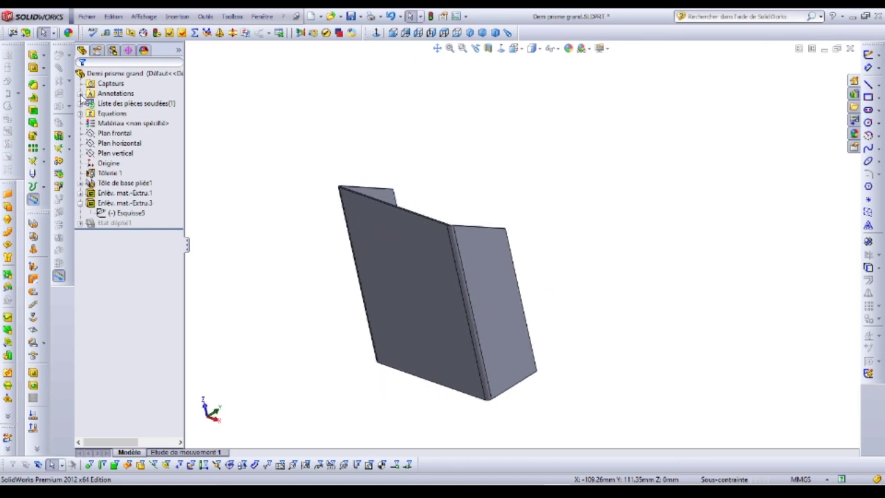
{"action": "left_click", "coordinate": [351, 16]}
{"action": "mouse_move", "coordinate": [411, 263]}
{"action": "left_mouse_down"}
{"action": "mouse_move", "coordinate": [429, 292]}
{"action": "mouse_move", "coordinate": [450, 302]}
{"action": "left_mouse_up"}
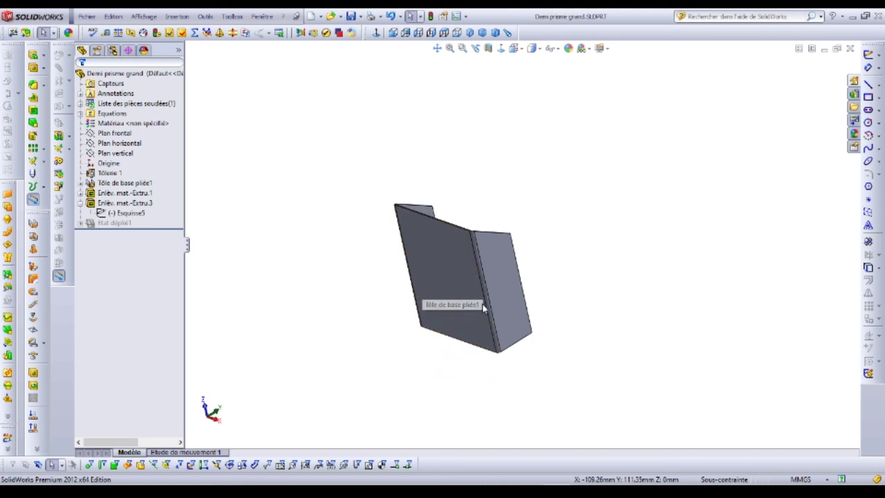